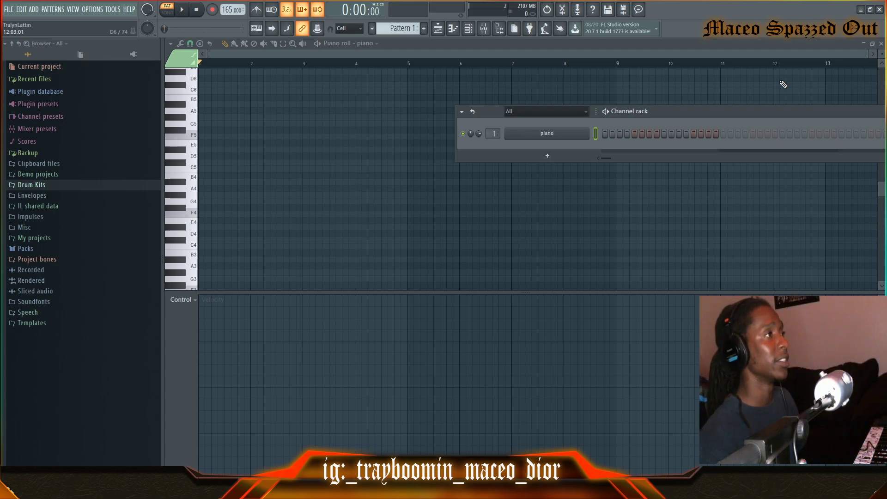
# Step: Record a five-chord progression on the piano channel and set the project tempo to 164 BPM
pyautogui.press('F6')
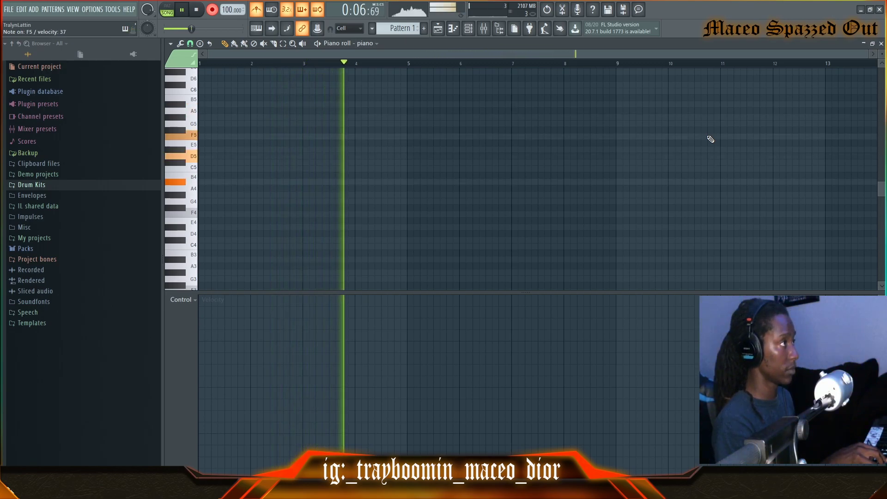
pyautogui.press('space')
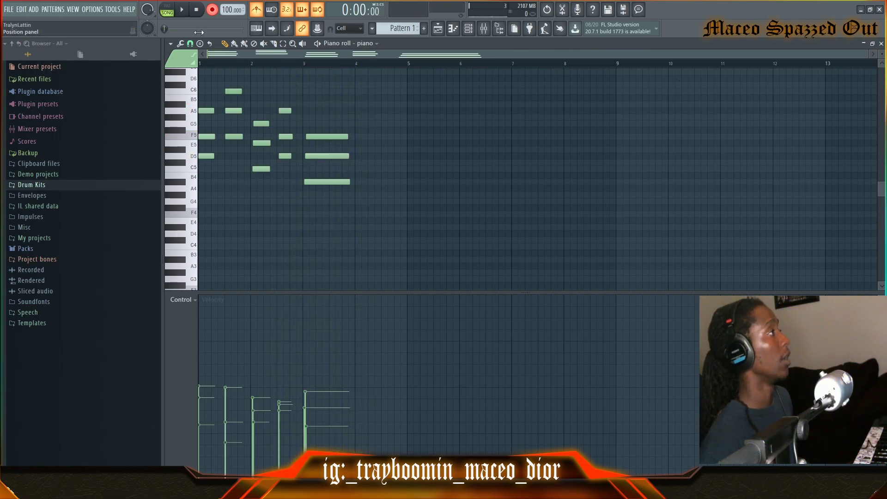
pyautogui.scroll(4, 260, 53)
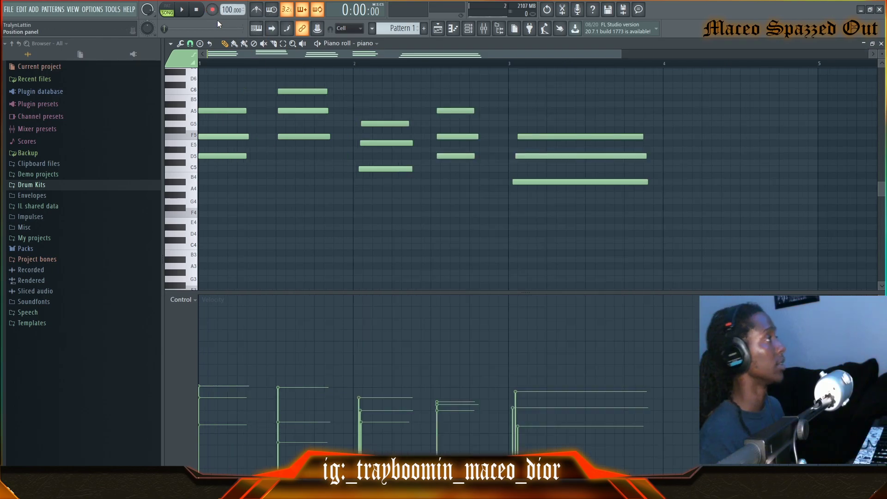
pyautogui.moveTo(228, 9); pyautogui.dragTo(227, 0)
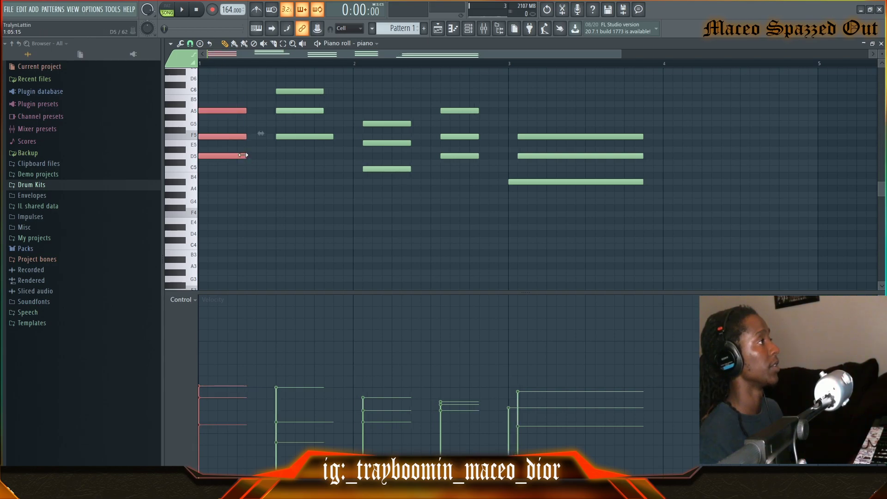
# Step: Shorten the first chord to four steps, and move the second chord to 1:07:00 with all its notes equally long
pyautogui.moveTo(243, 155); pyautogui.dragTo(236, 155)
pyautogui.moveTo(286, 135)
pyautogui.mouseDown()
pyautogui.moveTo(248, 137)
pyautogui.moveTo(272, 137)
pyautogui.mouseUp()
pyautogui.press('space')
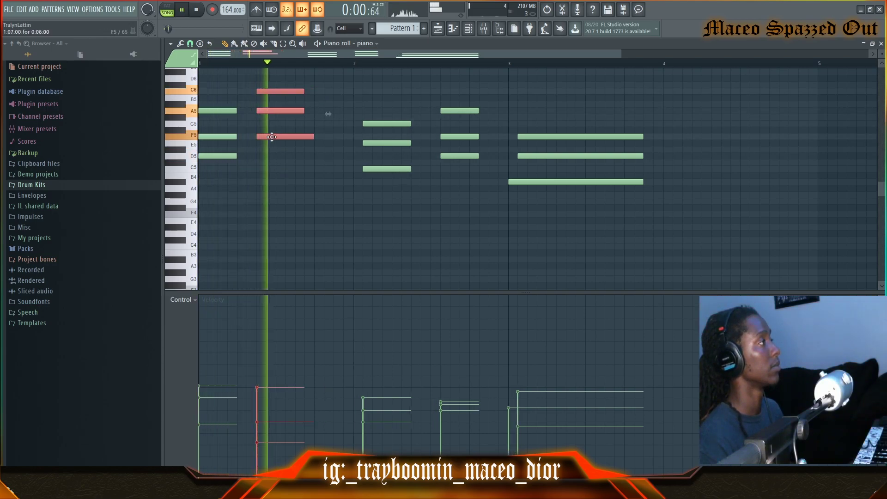
pyautogui.press('space')
pyautogui.moveTo(299, 84); pyautogui.dragTo(313, 137)
pyautogui.press('space')
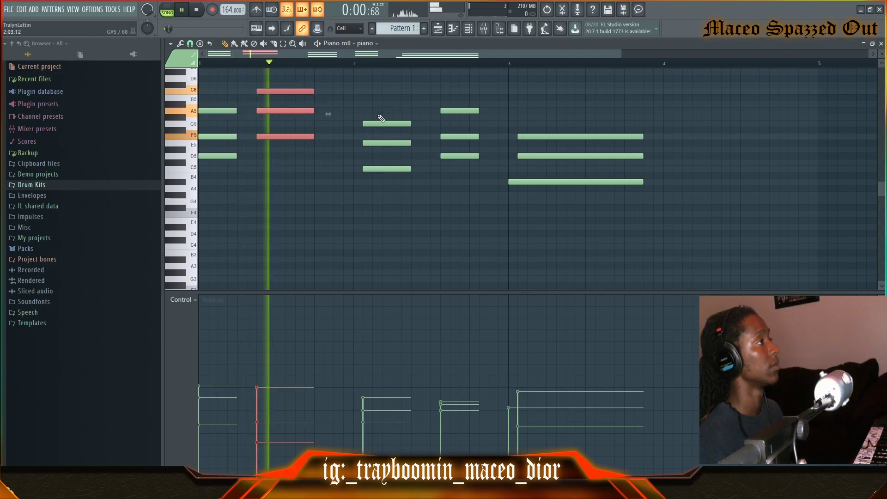
# Step: Move the third chord to 1:13:00, directly after the second chord, and shorten it to end at bar 2
pyautogui.moveTo(381, 116); pyautogui.dragTo(353, 182)
pyautogui.press('space')
pyautogui.rightClick(385, 162)
pyautogui.press('space')
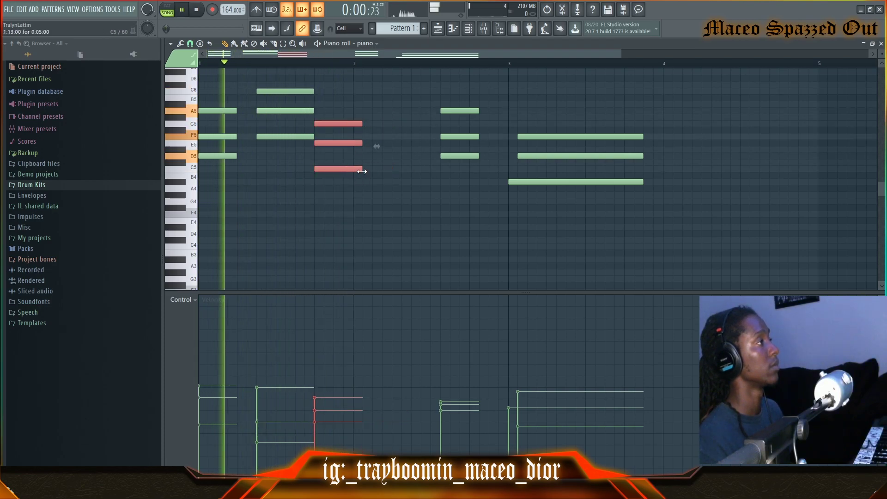
pyautogui.press('space')
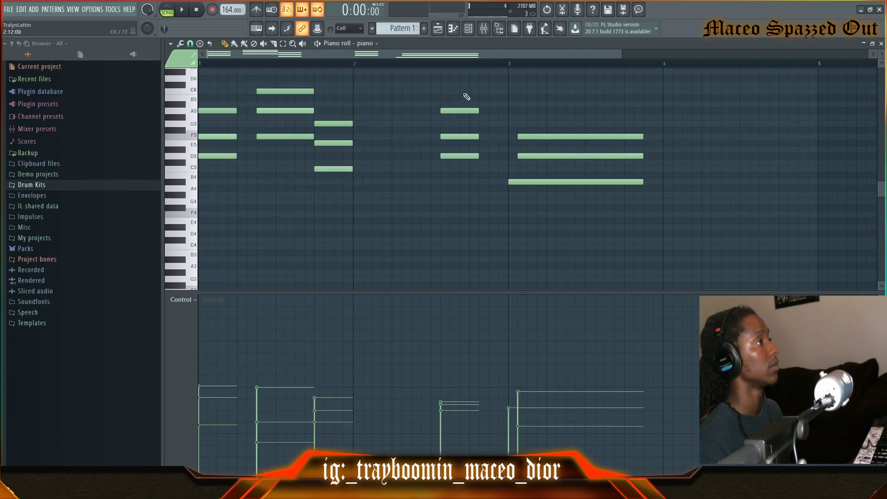
# Step: Move the fourth chord to 2:03:00 and shift the long fifth chord to the middle of bar 2
pyautogui.moveTo(458, 159); pyautogui.dragTo(391, 159)
pyautogui.press('space')
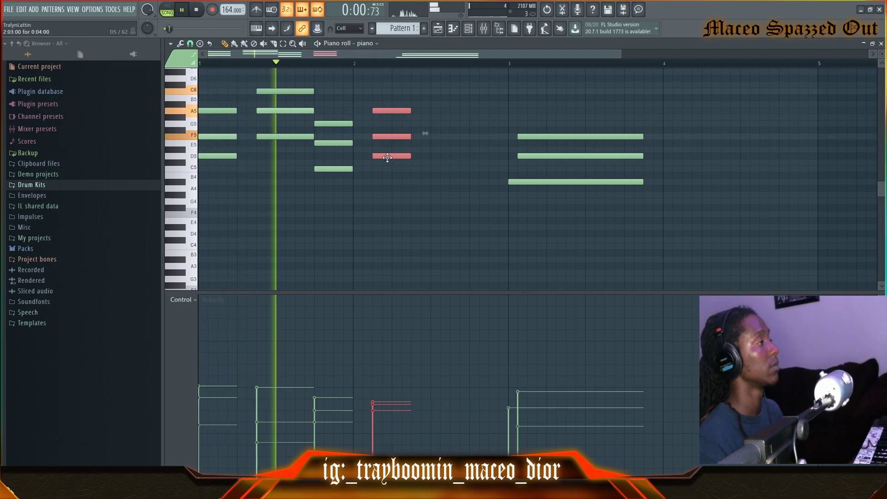
pyautogui.press('space')
pyautogui.moveTo(488, 131); pyautogui.dragTo(534, 208)
pyautogui.moveTo(542, 165); pyautogui.dragTo(449, 181)
pyautogui.press('space')
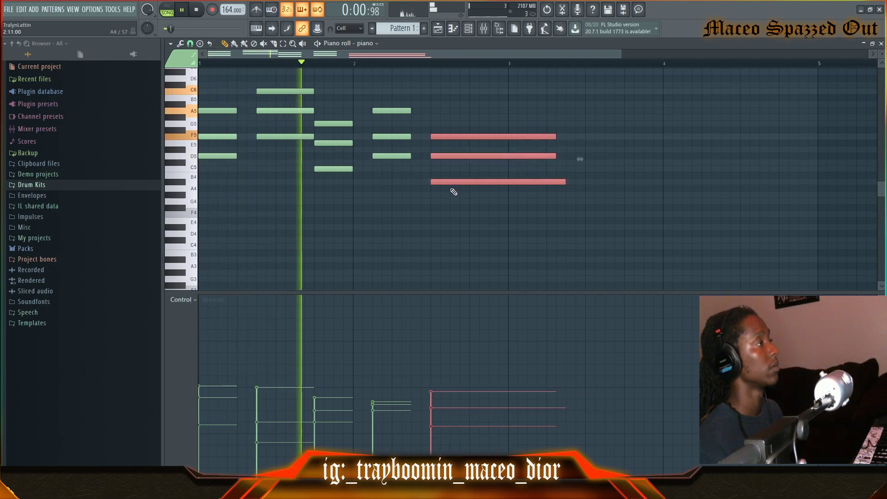
# Step: Extend the last chord to the start of bar 5 and duplicate the four-bar progression from there, checking it by playback
pyautogui.keyDown('ctrl'); pyautogui.click(522, 217); pyautogui.keyUp('ctrl')
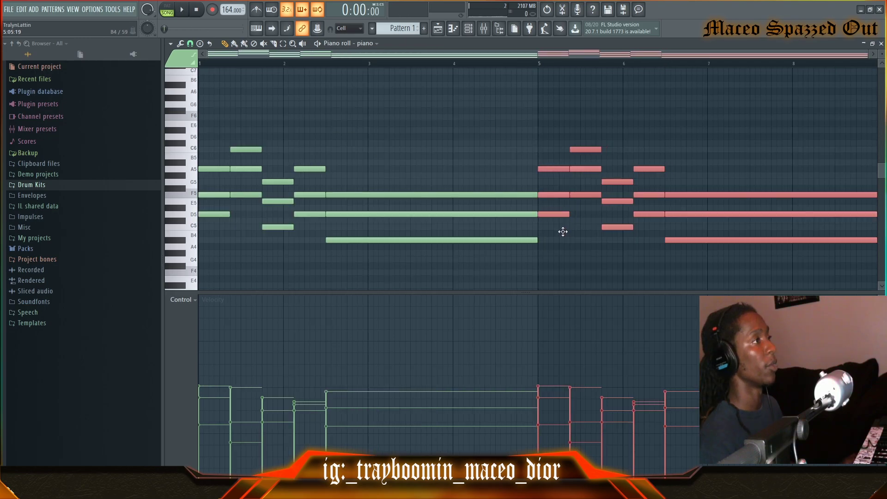
pyautogui.click(562, 232)
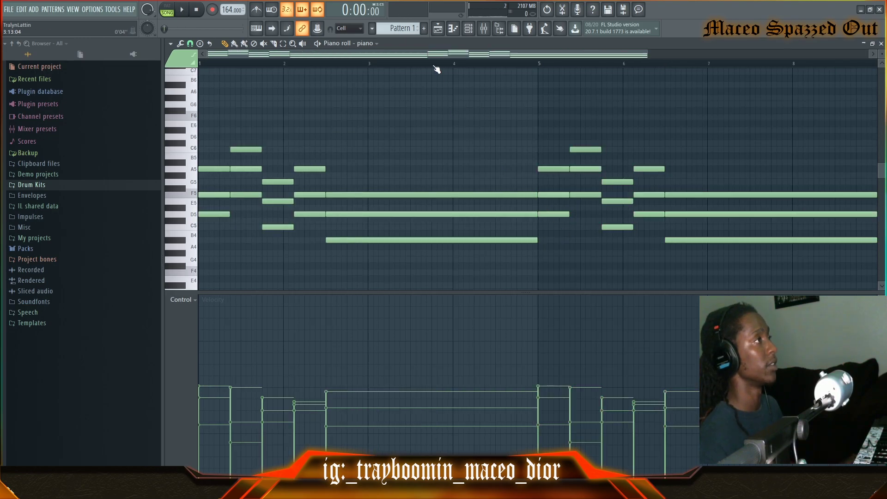
pyautogui.scroll(-2, 437, 70)
pyautogui.press('space')
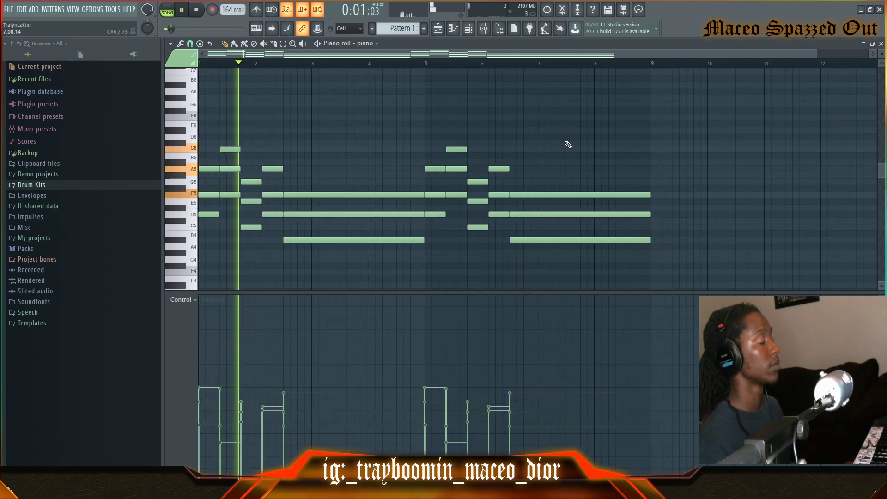
pyautogui.scroll(-2, 569, 145)
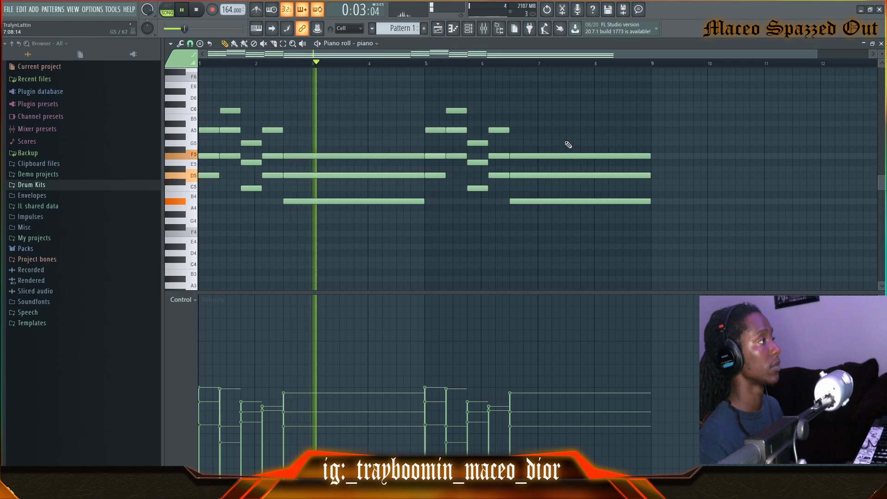
pyautogui.press('space')
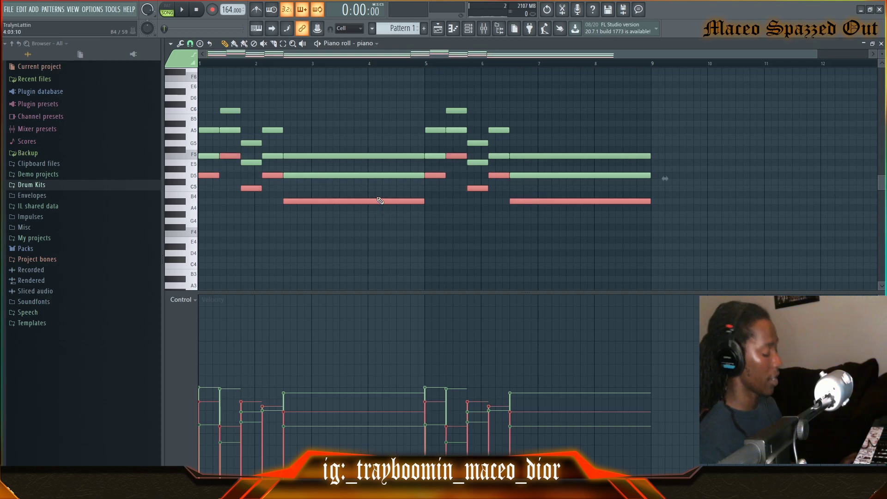
# Step: Copy the lowest note of every chord two octaves down to form a bass line
pyautogui.press('space')
pyautogui.hotkey('ctrl', 'Down')
pyautogui.hotkey('ctrl', 'Down')
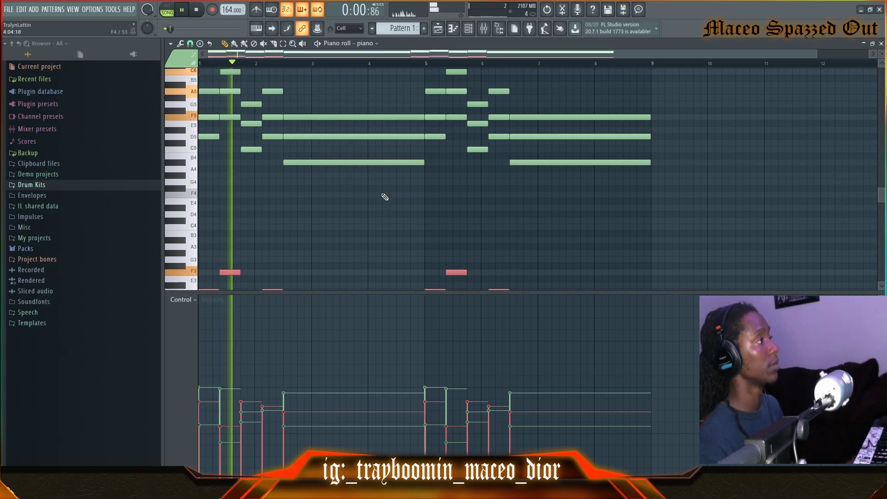
pyautogui.scroll(-2, 388, 194)
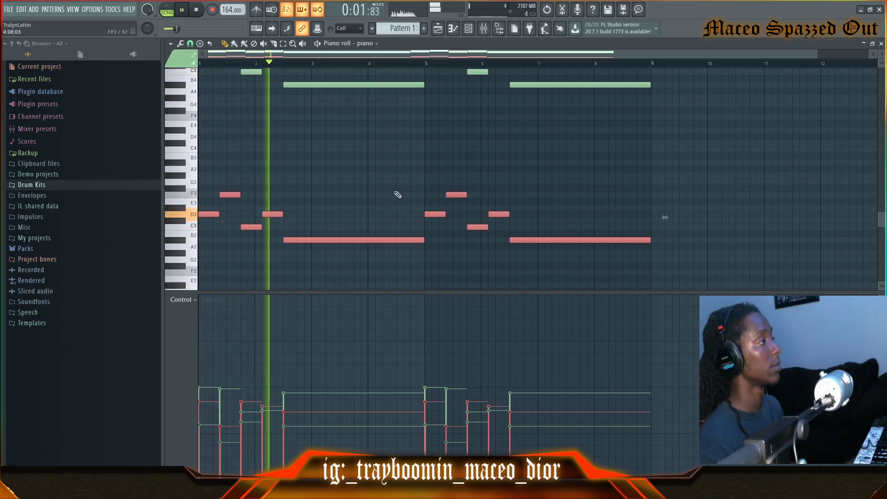
# Step: End both long bass notes early and fill the remainder up to bars 5 and 9 with C3 notes, then play the result
pyautogui.click(620, 185)
pyautogui.click(398, 226)
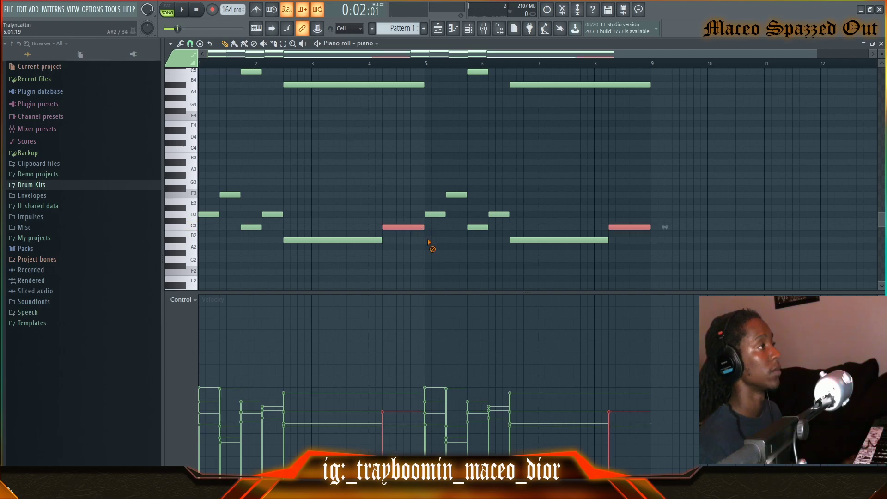
pyautogui.click(430, 240)
pyautogui.press('space')
pyautogui.press('space')
pyautogui.scroll(6, 273, 139)
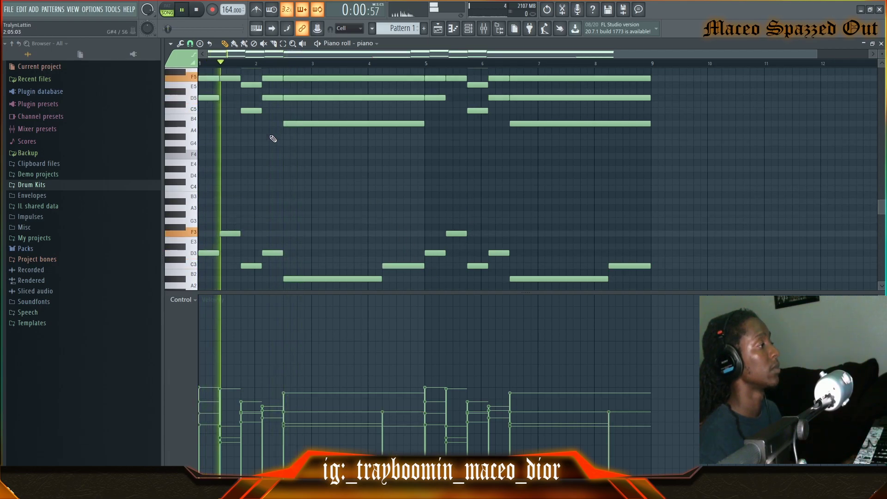
pyautogui.scroll(2, 283, 147)
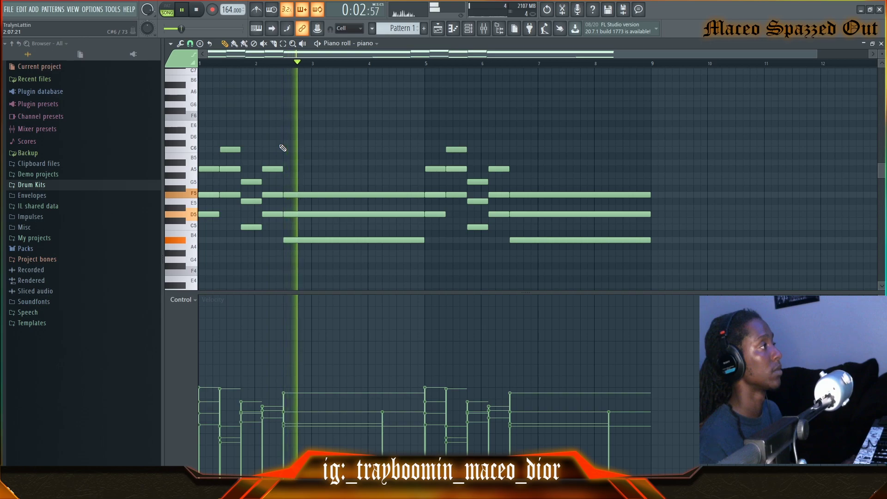
pyautogui.press('space')
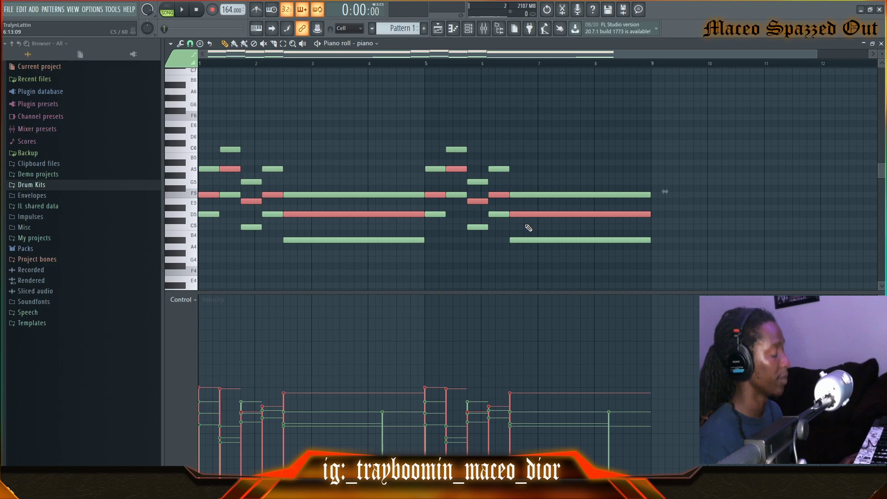
# Step: Raise the middle note of every chord by one octave and play back the pattern
pyautogui.hotkey('ctrl', 'Up')
pyautogui.press('space')
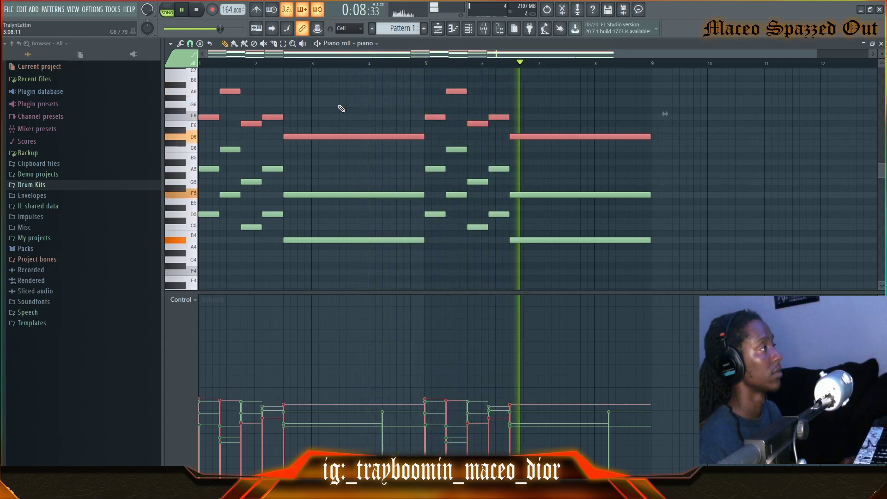
pyautogui.press('space')
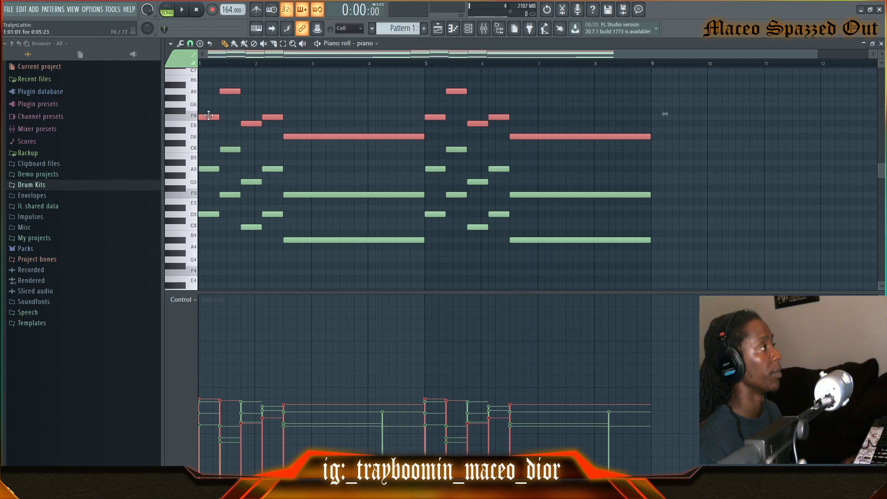
# Step: Duplicate the raised notes one octave lower to refill the chords' middle voice, and play back the pattern
pyautogui.hotkey('ctrl', 'Down')
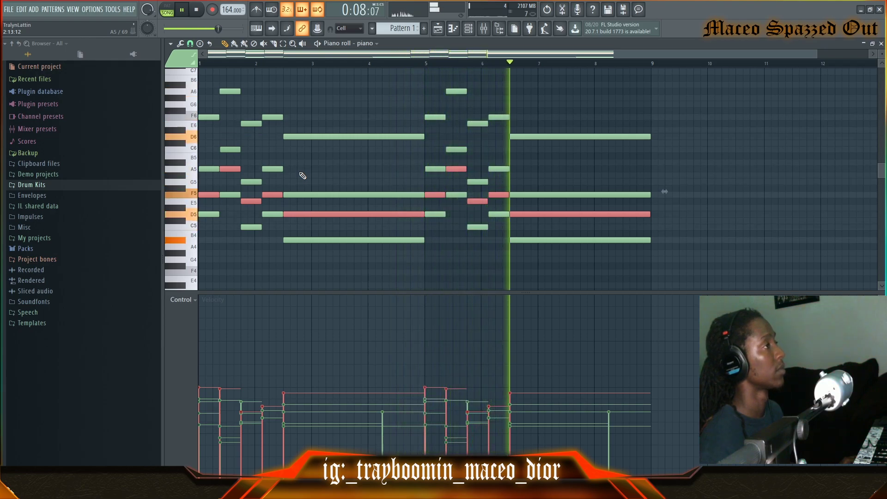
pyautogui.press('space')
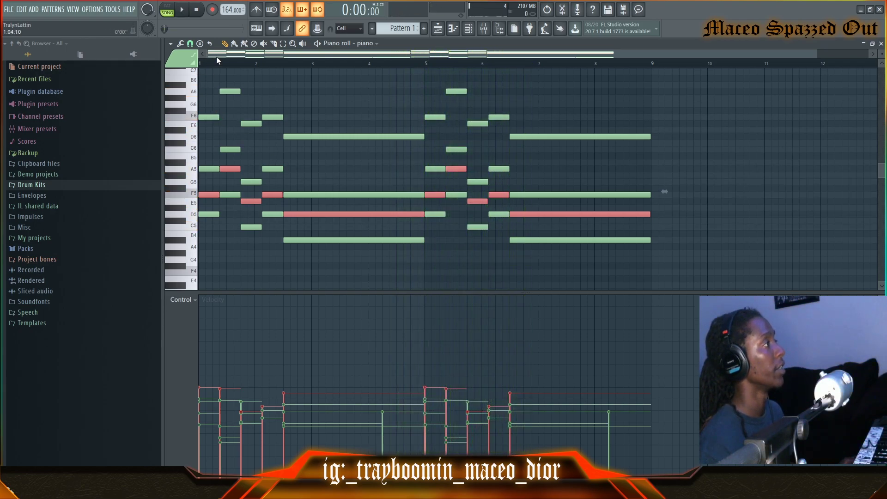
pyautogui.scroll(4, 225, 62)
pyautogui.moveTo(240, 52); pyautogui.dragTo(202, 54)
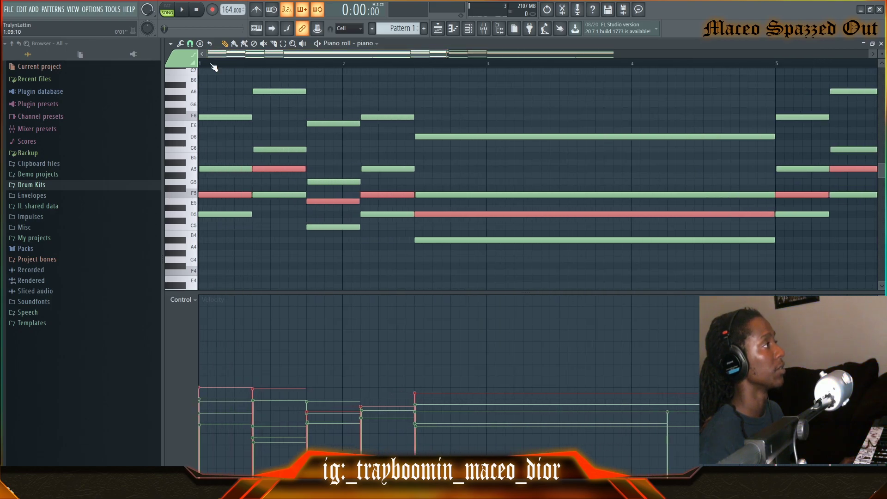
pyautogui.keyDown('ctrl'); pyautogui.click(255, 119); pyautogui.keyUp('ctrl')
pyautogui.press('space')
pyautogui.scroll(-3, 600, 141)
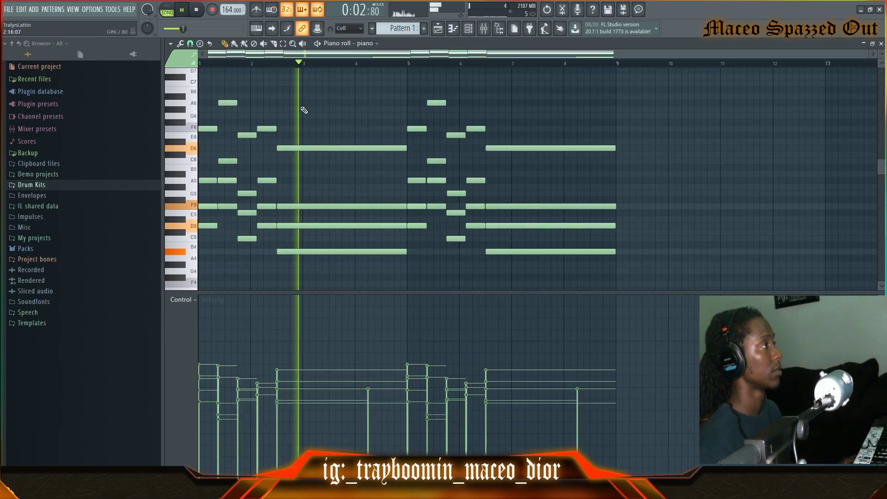
pyautogui.press('space')
# Step: Open the Guitar channel's copied notes in the piano roll and play back the pattern
pyautogui.press('F6')
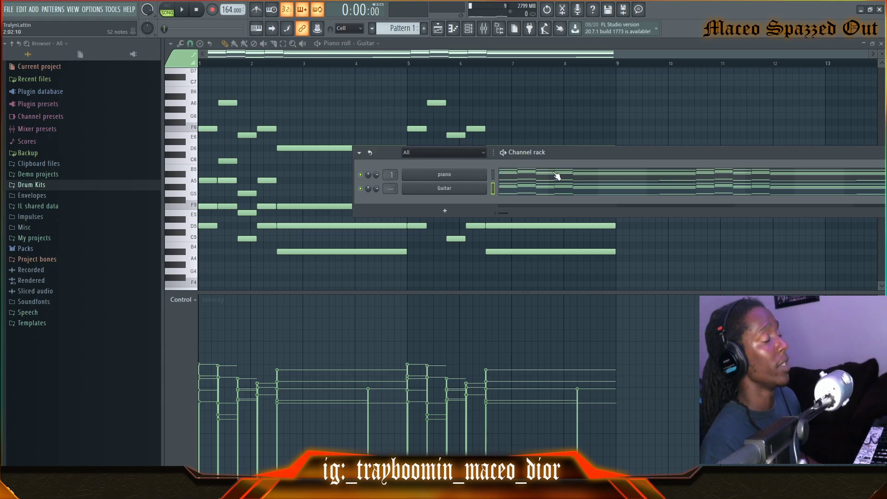
pyautogui.click(537, 187)
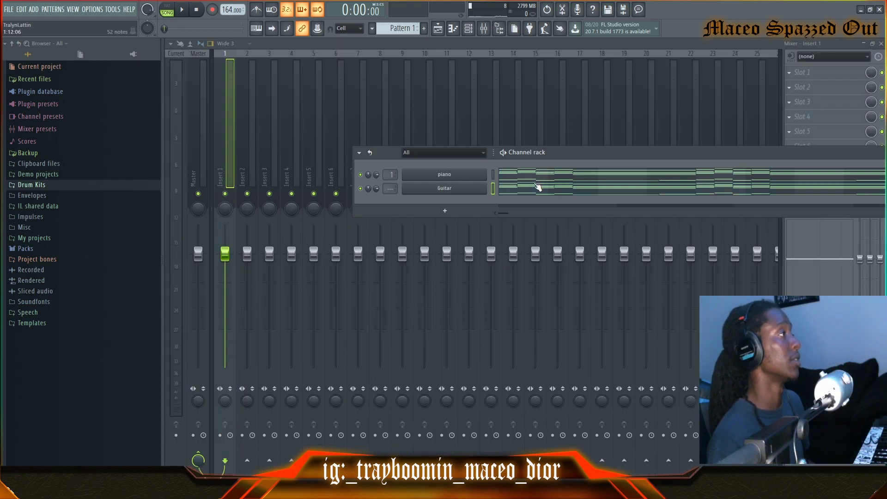
pyautogui.click(537, 187)
pyautogui.press('space')
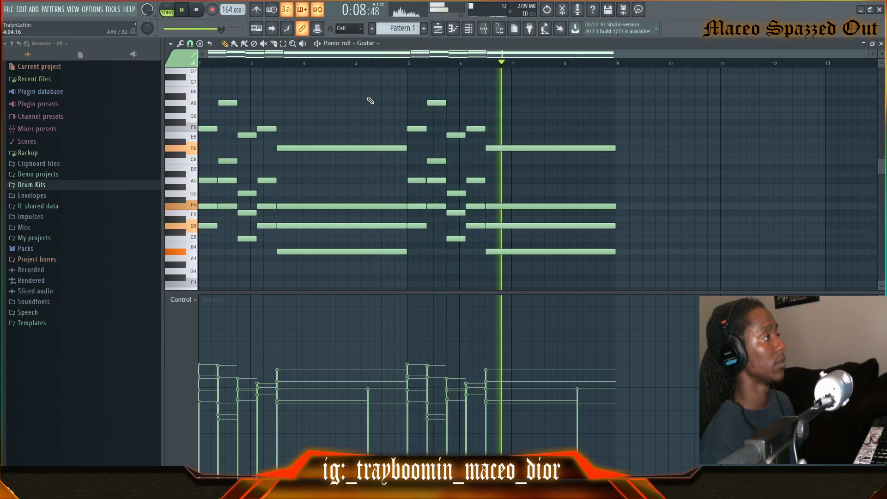
# Step: Delete all the low bass notes from the Guitar channel
pyautogui.scroll(-8, 370, 101)
pyautogui.press('space')
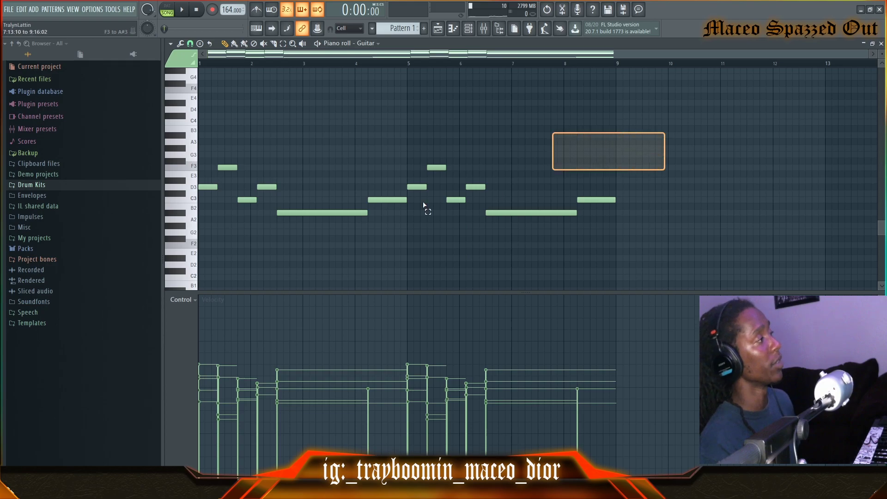
pyautogui.hotkey('ctrl', 'a')
pyautogui.press('Delete')
pyautogui.scroll(8, 294, 218)
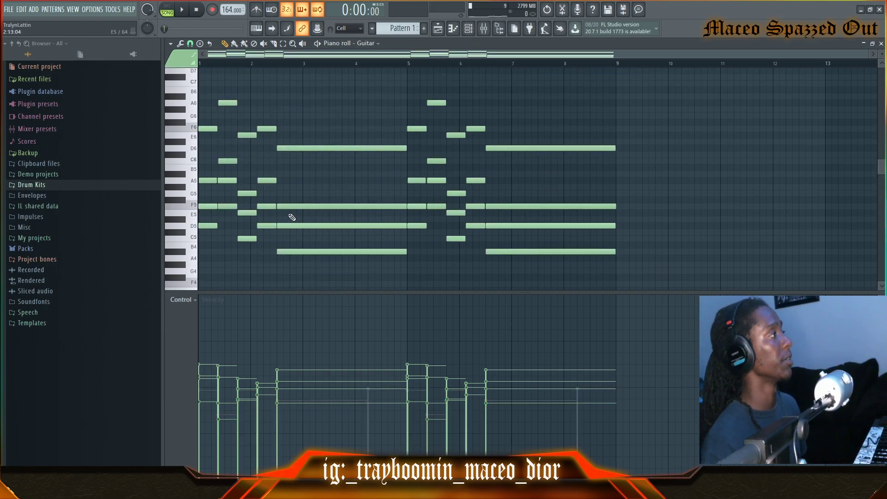
# Step: Remove the Guitar's upper-octave notes and replace its first four bars with a copy of the chords from bar 5
pyautogui.scroll(3, 216, 62)
pyautogui.moveTo(228, 54); pyautogui.dragTo(219, 54)
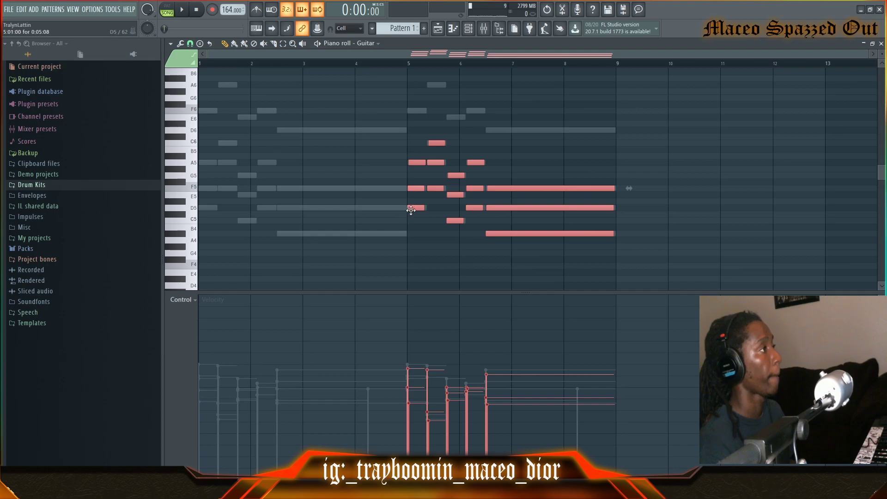
pyautogui.keyDown('shift'); pyautogui.moveTo(411, 210); pyautogui.dragTo(153, 218); pyautogui.keyUp('shift')
# Step: Move the lowest note of each Guitar chord down one octave and play back the pattern
pyautogui.rightClick(296, 152)
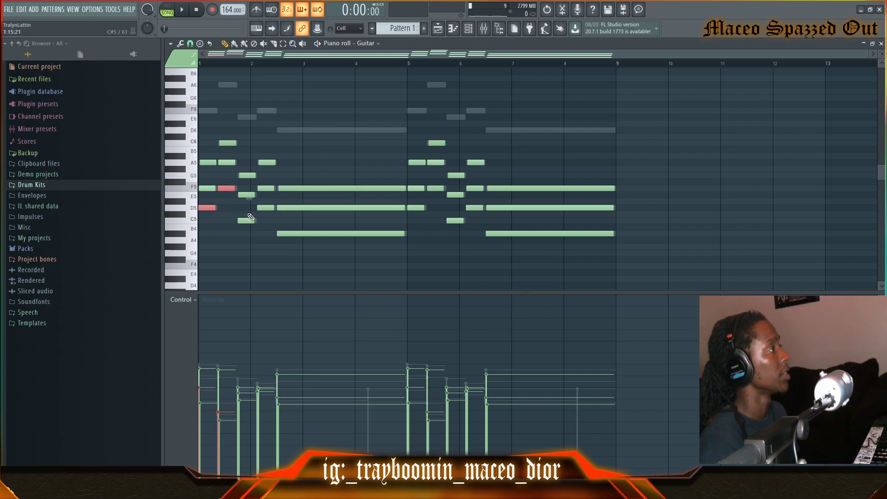
pyautogui.scroll(-5, 278, 205)
pyautogui.scroll(2, 289, 202)
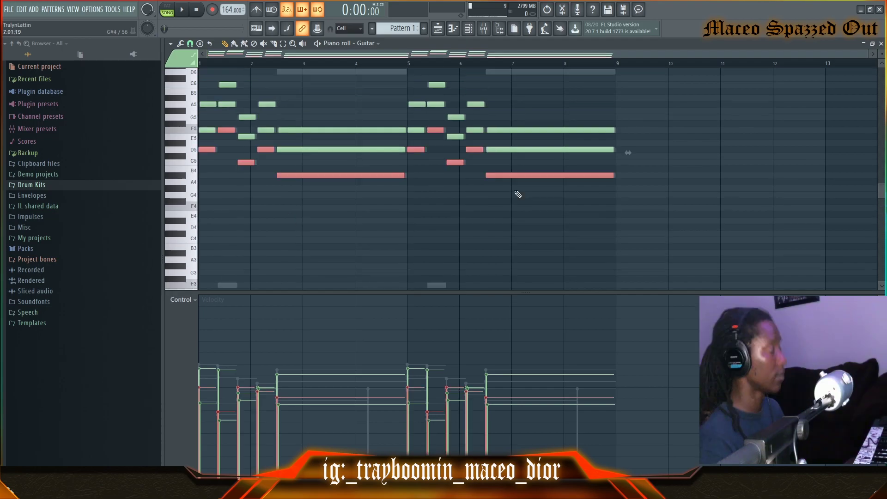
pyautogui.hotkey('ctrl', 'Down')
pyautogui.press('space')
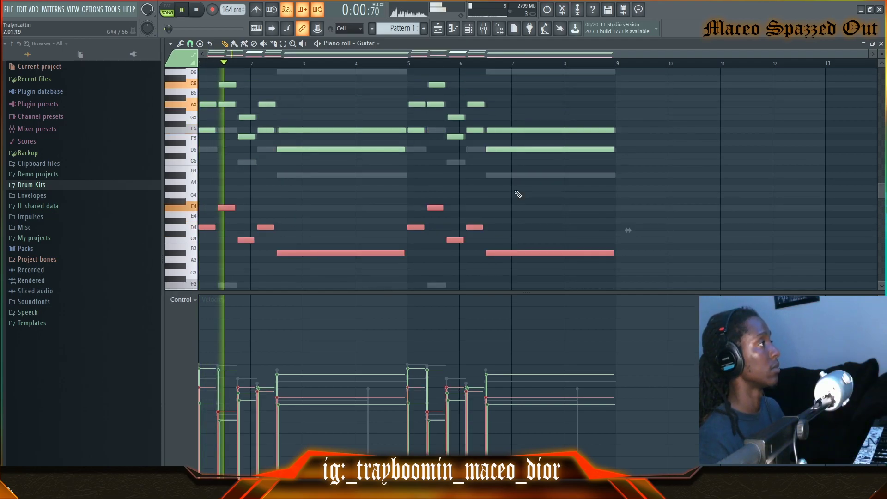
pyautogui.keyDown('ctrl'); pyautogui.click(334, 166); pyautogui.keyUp('ctrl')
pyautogui.scroll(2, 550, 199)
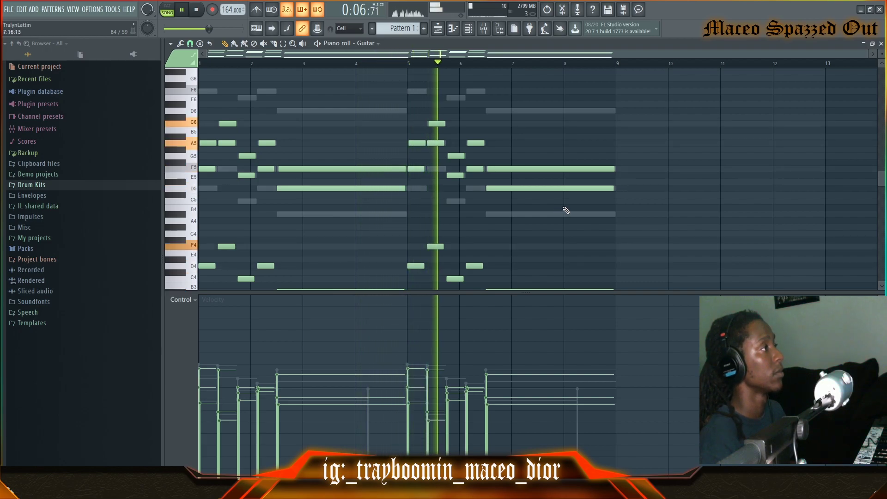
# Step: Listen to the revised Guitar chords and review the Guitar channel beside the piano in the channel rack
pyautogui.scroll(2, 566, 211)
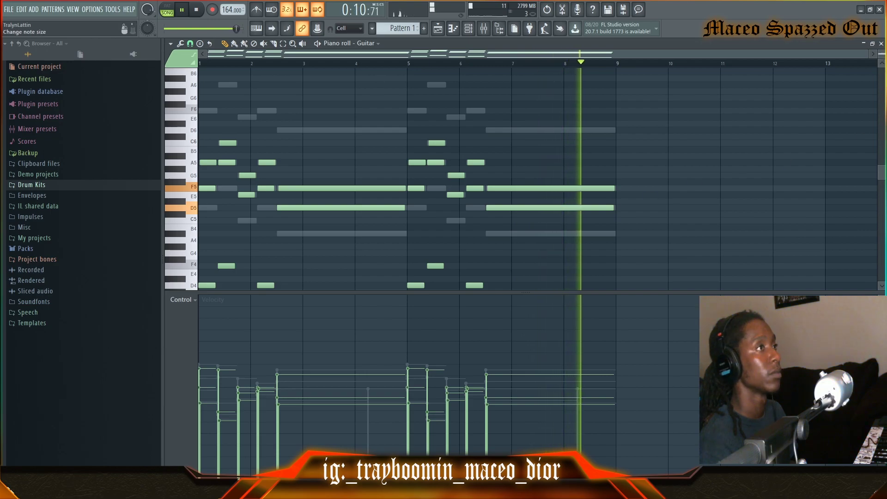
pyautogui.moveTo(883, 54); pyautogui.dragTo(883, 47)
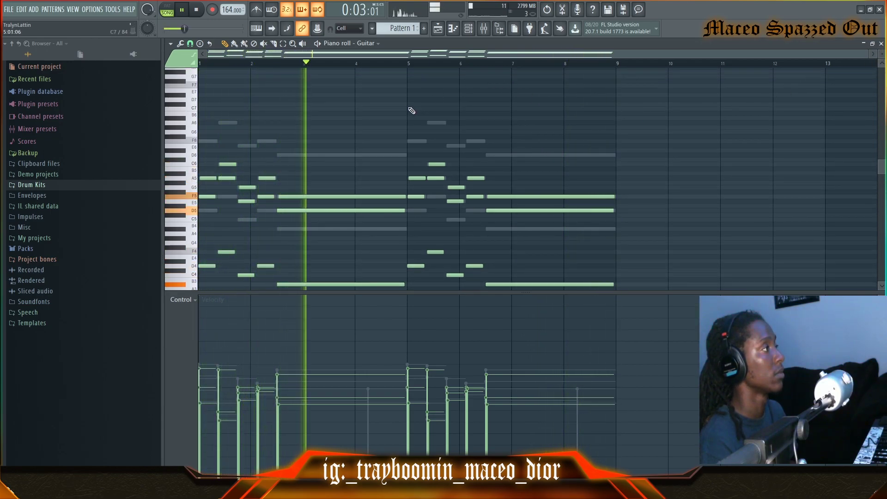
pyautogui.scroll(-2, 412, 111)
pyautogui.press('space')
pyautogui.click(468, 33)
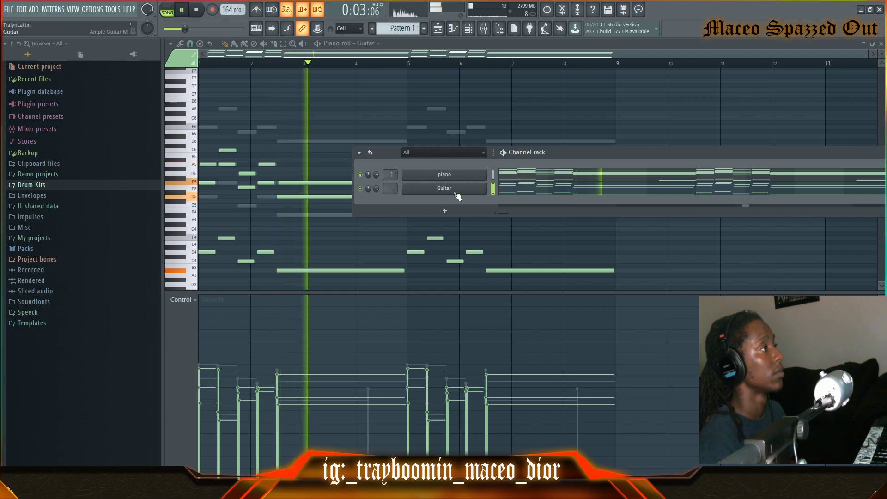
pyautogui.click(530, 190)
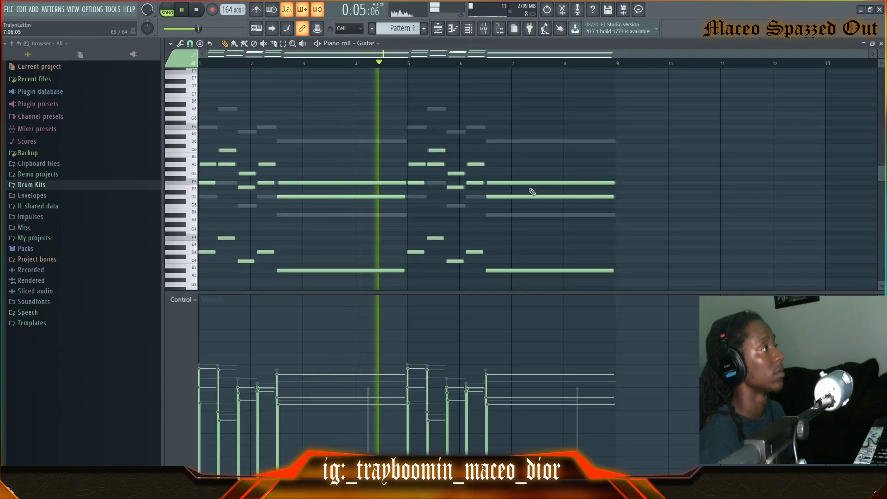
# Step: Raise the velocity of all Guitar notes slightly
pyautogui.moveTo(620, 120); pyautogui.dragTo(204, 286)
pyautogui.scroll(2, 311, 239)
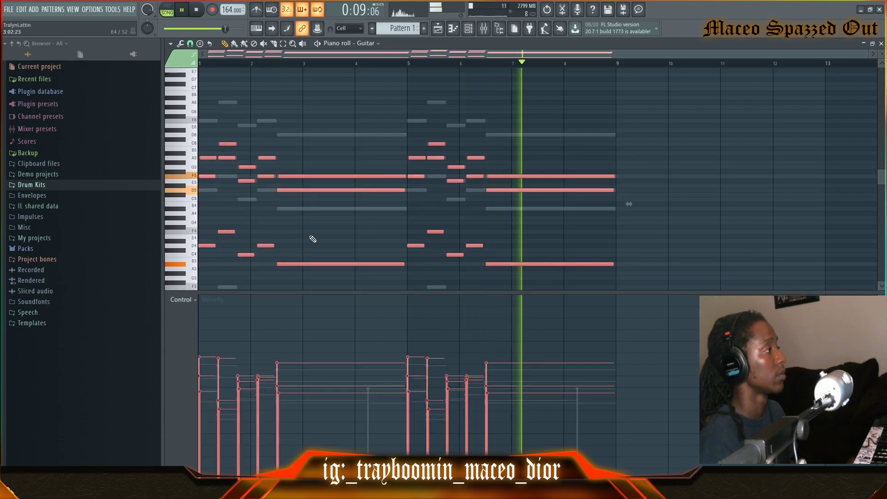
pyautogui.keyDown('ctrl'); pyautogui.click(330, 235); pyautogui.keyUp('ctrl')
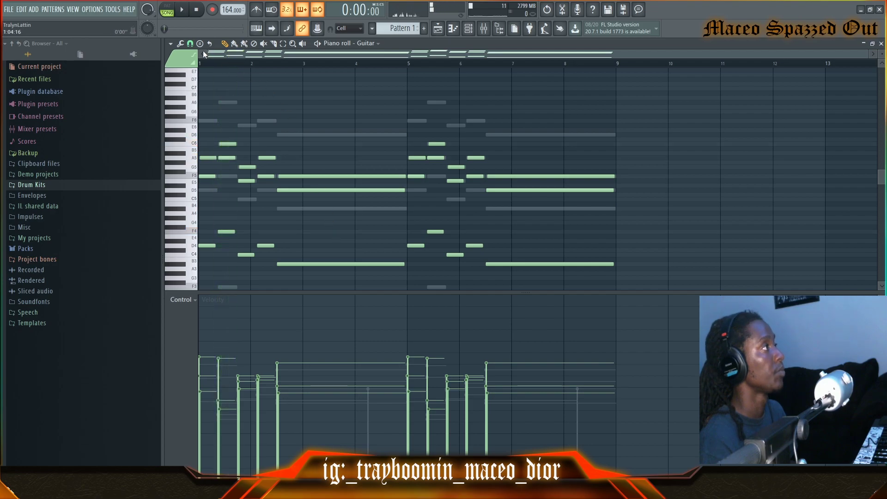
# Step: Set the piano roll snap to 1/2 beat and quantize the Guitar notes to the grid
pyautogui.click(190, 44)
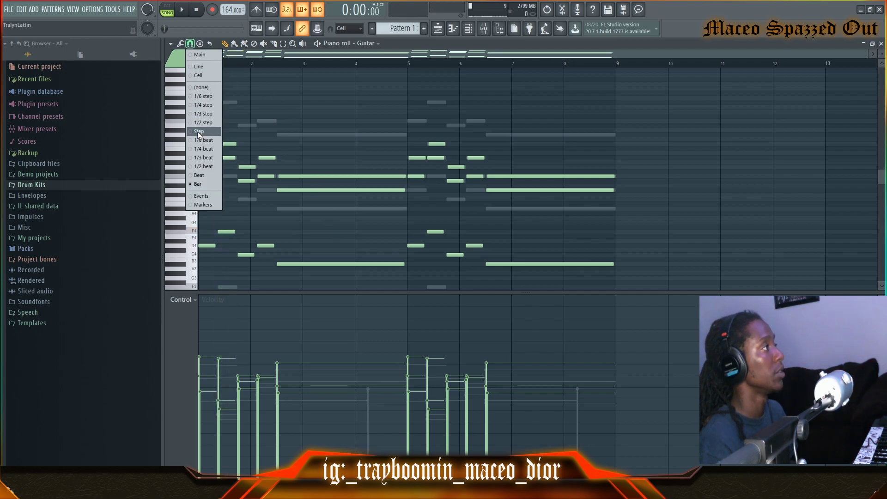
pyautogui.click(199, 132)
pyautogui.click(190, 43)
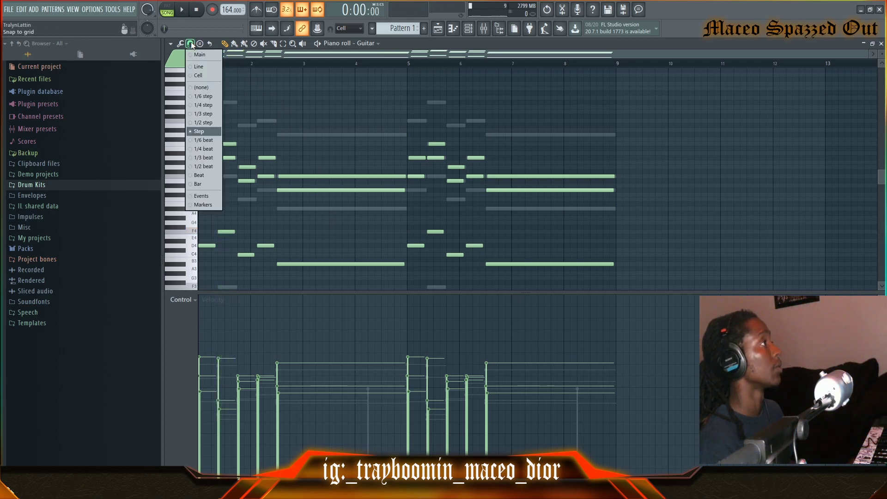
pyautogui.click(201, 167)
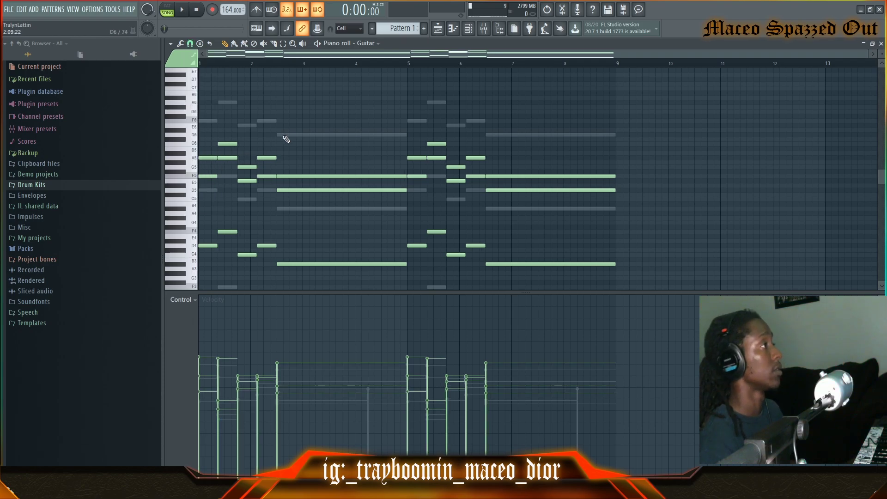
# Step: Strum the Guitar chords with the strumizer, with start and end timing enabled, and play back the result
pyautogui.hotkey('alt', 's')
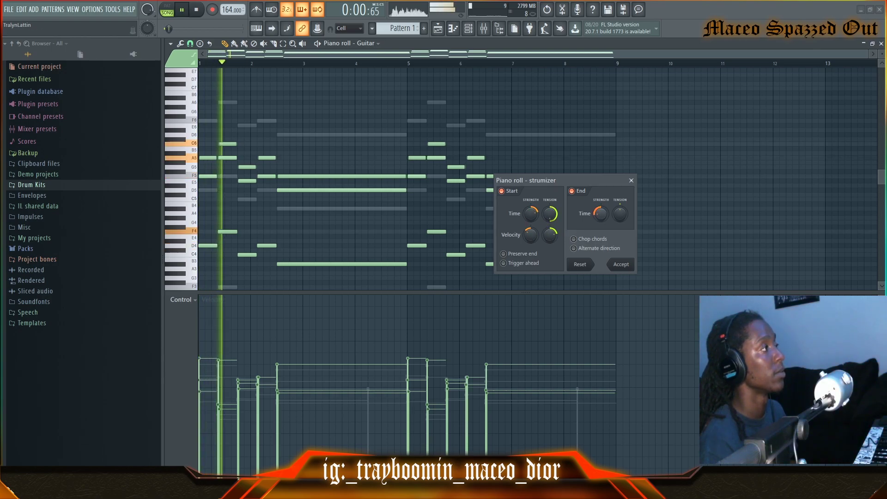
pyautogui.press('space')
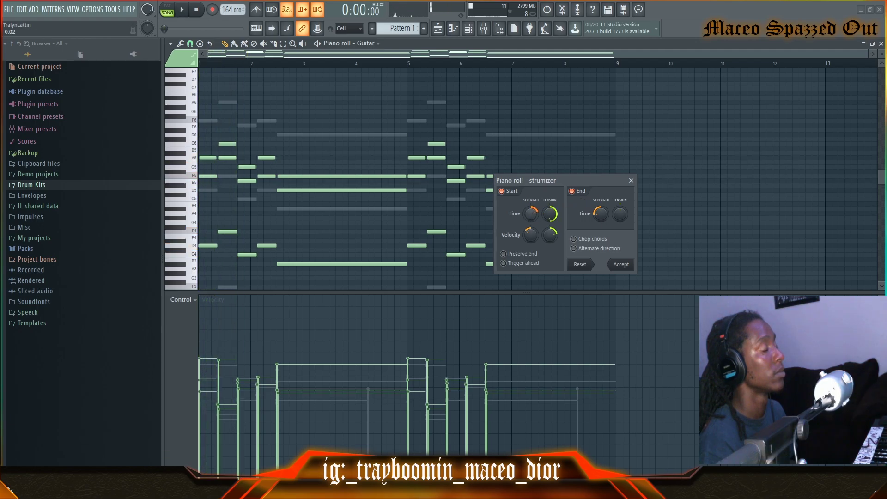
pyautogui.click(621, 265)
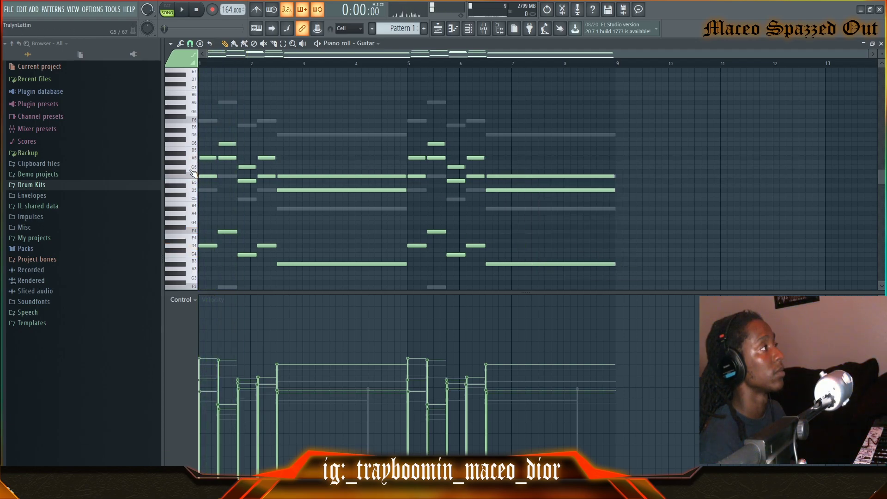
pyautogui.press('space')
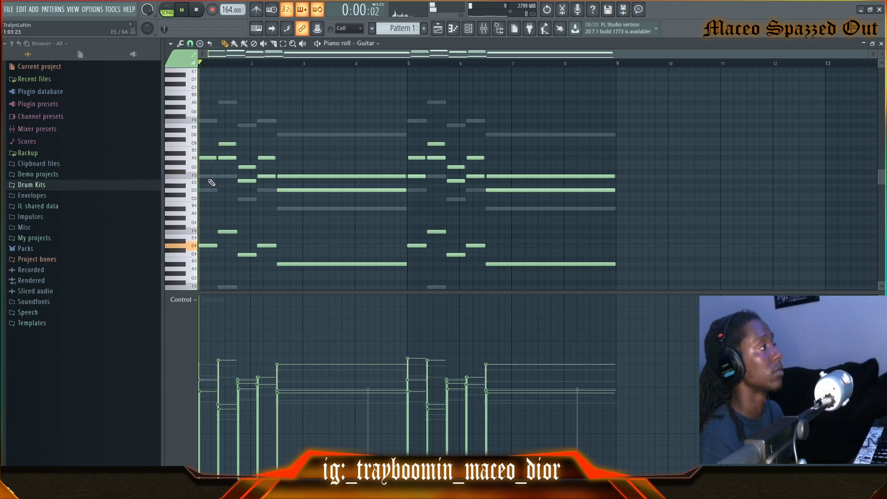
# Step: Stagger the opening Guitar chords by shifting their F5 notes slightly later, and play back the picking rhythm
pyautogui.click(207, 168)
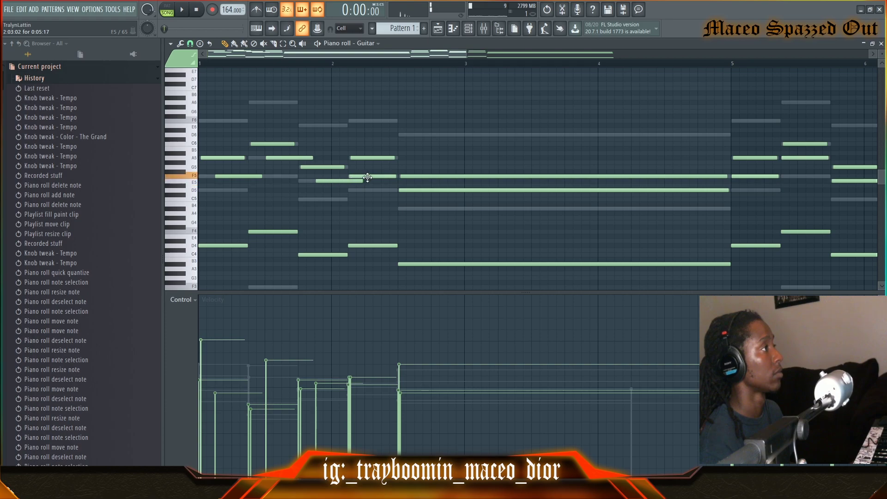
pyautogui.moveTo(366, 178); pyautogui.dragTo(382, 177)
pyautogui.press('space')
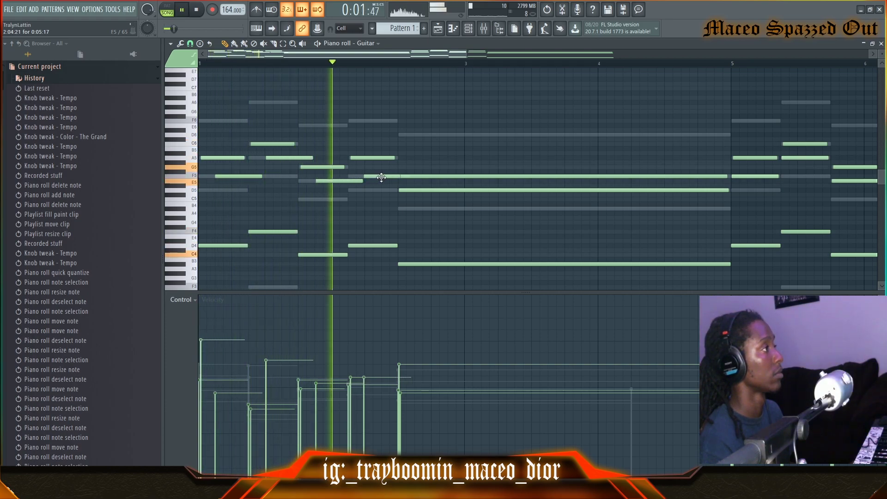
pyautogui.press('space')
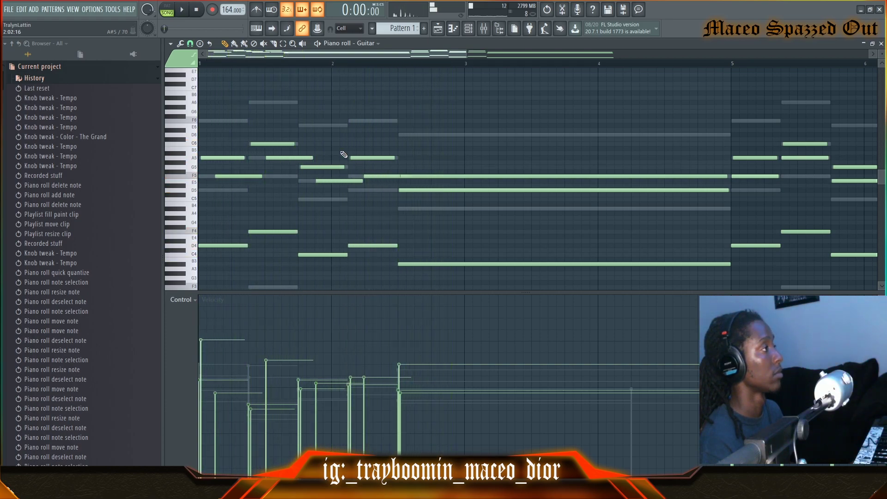
pyautogui.press('space')
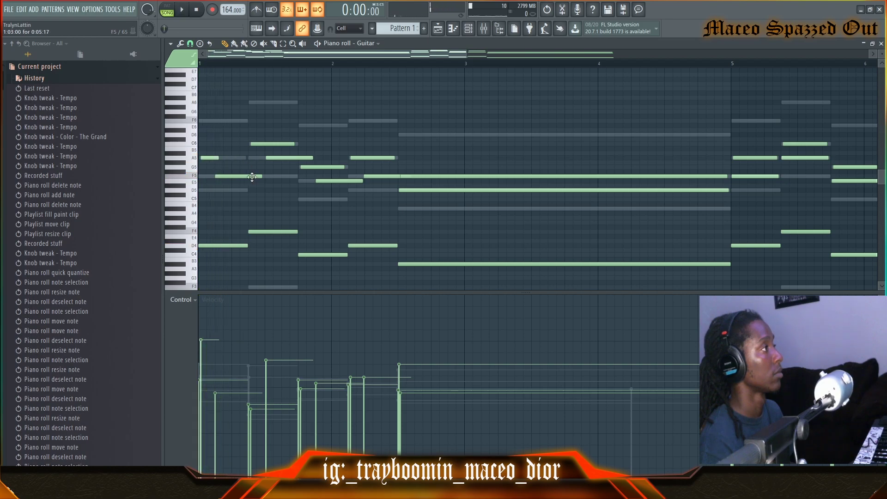
# Step: Set the snap to Bar and copy the D6 Guitar note four bars later into the second half, checking by playback
pyautogui.click(190, 44)
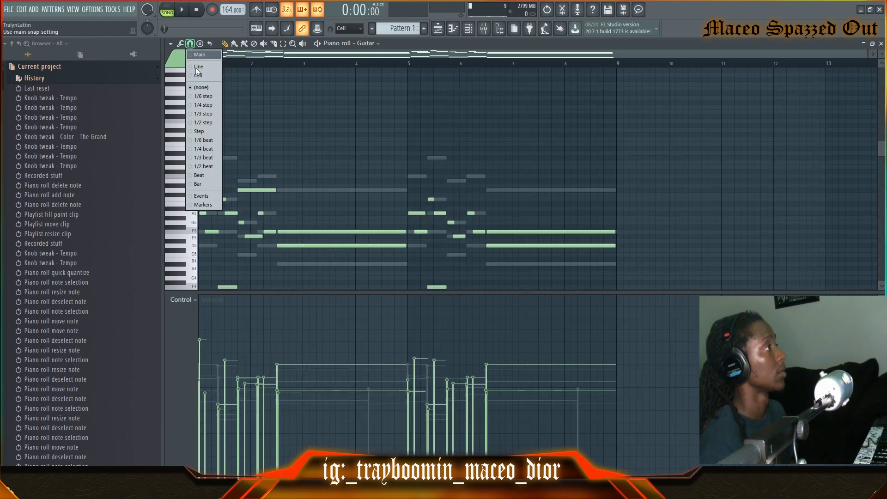
pyautogui.click(198, 186)
pyautogui.moveTo(280, 185); pyautogui.dragTo(260, 200)
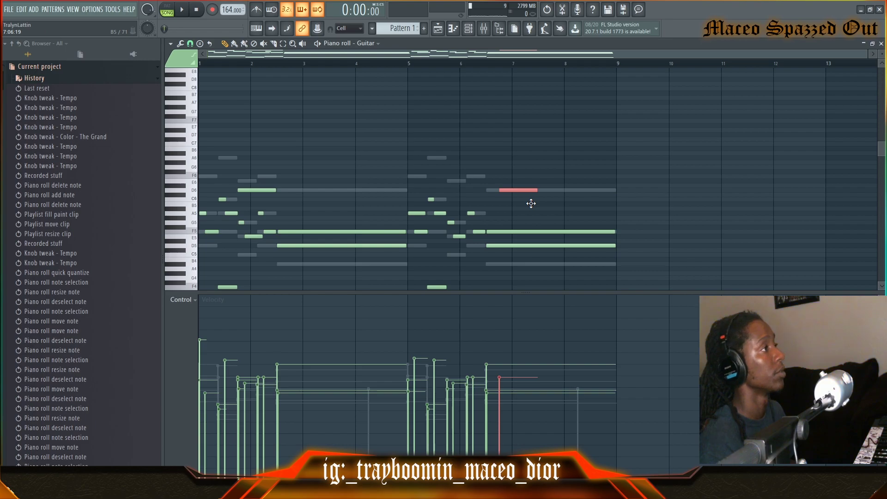
pyautogui.scroll(-1, 546, 209)
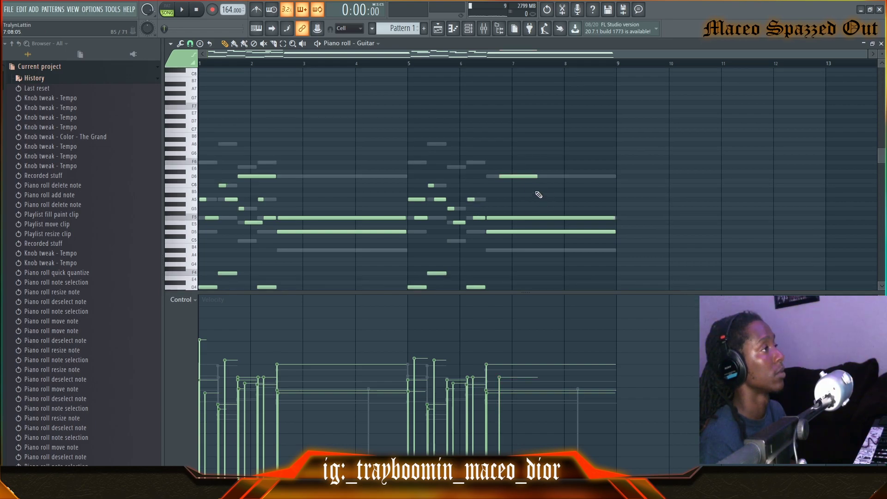
pyautogui.press('space')
pyautogui.moveTo(477, 161); pyautogui.dragTo(468, 183)
pyautogui.moveTo(311, 156); pyautogui.dragTo(267, 194)
pyautogui.press('space')
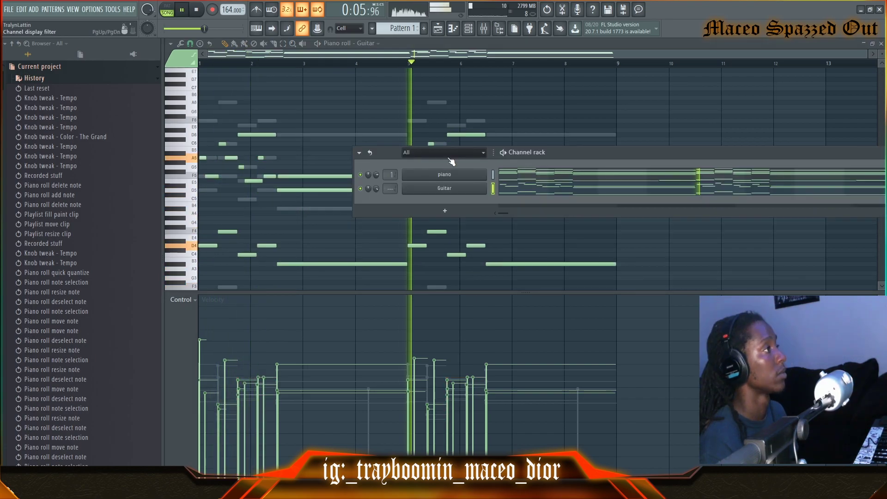
# Step: Add a vocals instrument channel with a two-bar D6 note starting at bar 1, and play it back
pyautogui.moveTo(380, 157); pyautogui.dragTo(283, 203)
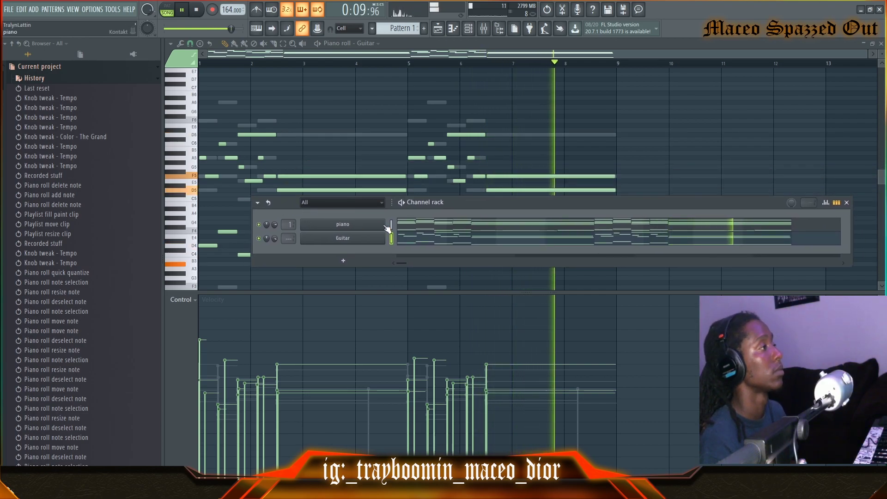
pyautogui.press('space')
pyautogui.click(343, 260)
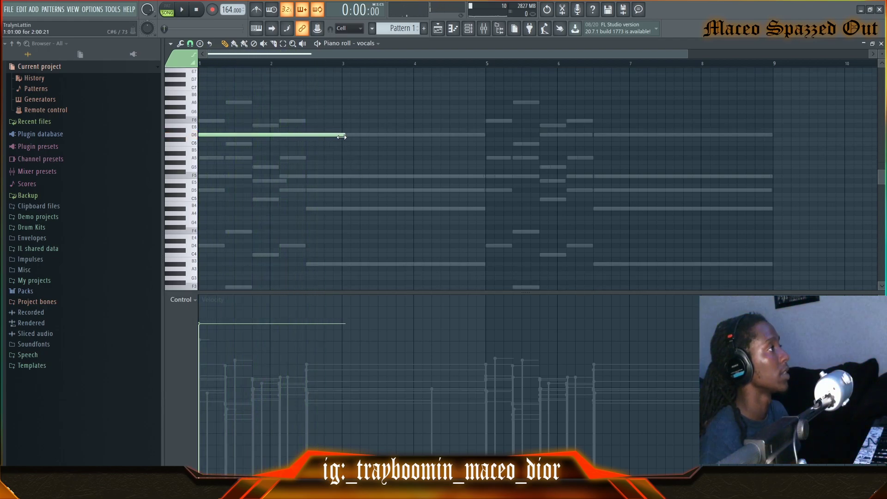
pyautogui.scroll(-1, 383, 164)
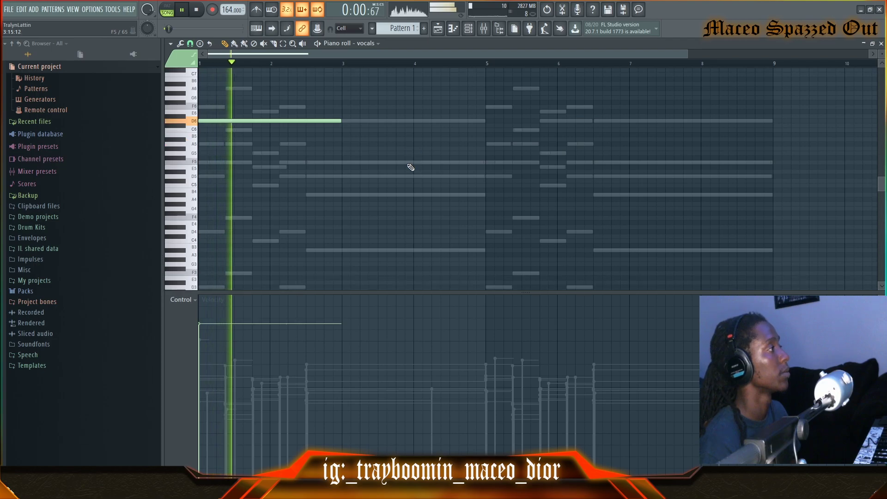
# Step: Add a two-bar D4 vocals note at bar 5, lower it one octave to D3, and play back from bar 5
pyautogui.click(490, 232)
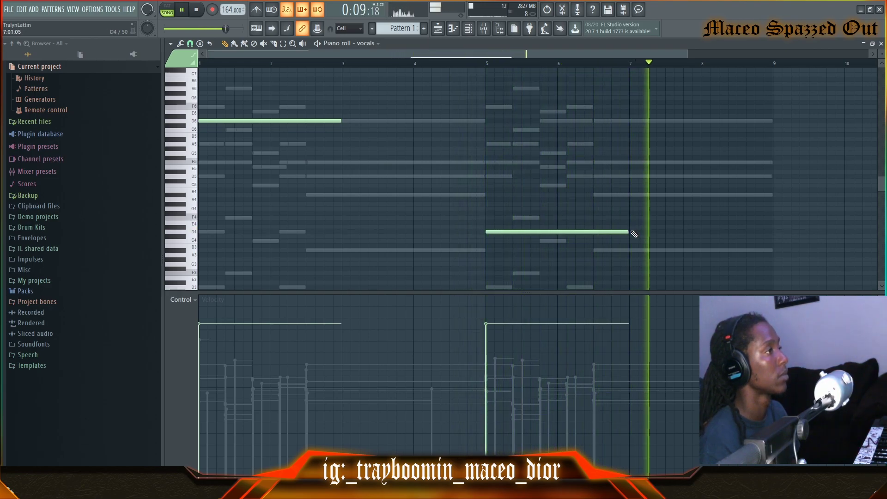
pyautogui.scroll(-2, 545, 193)
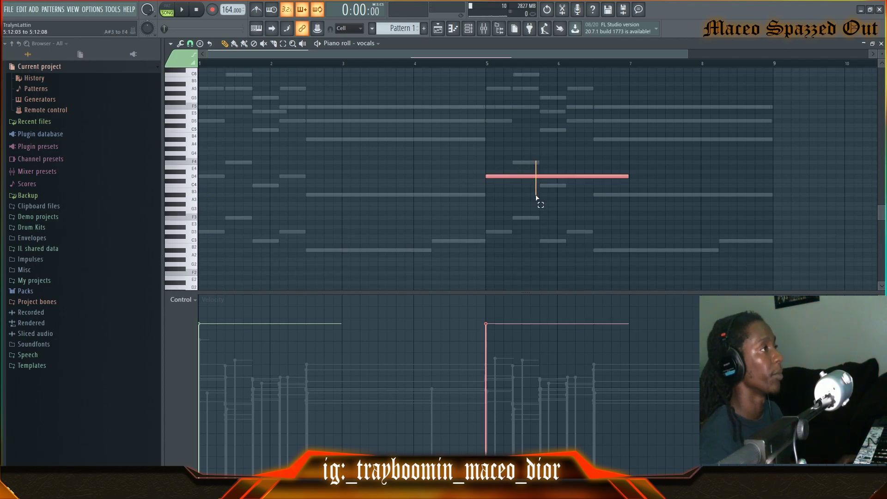
pyautogui.click(485, 64)
pyautogui.press('space')
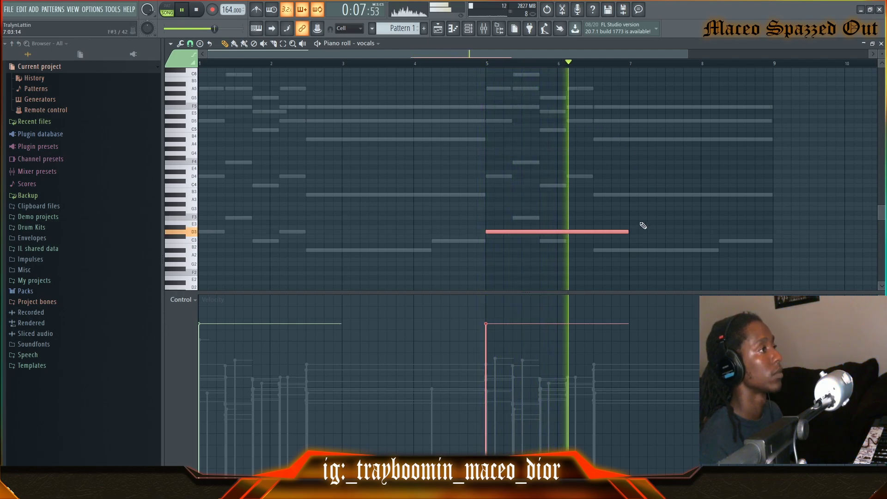
# Step: Extend the D3 vocals note to the start of bar 9 and deselect it
pyautogui.moveTo(629, 231); pyautogui.dragTo(772, 232)
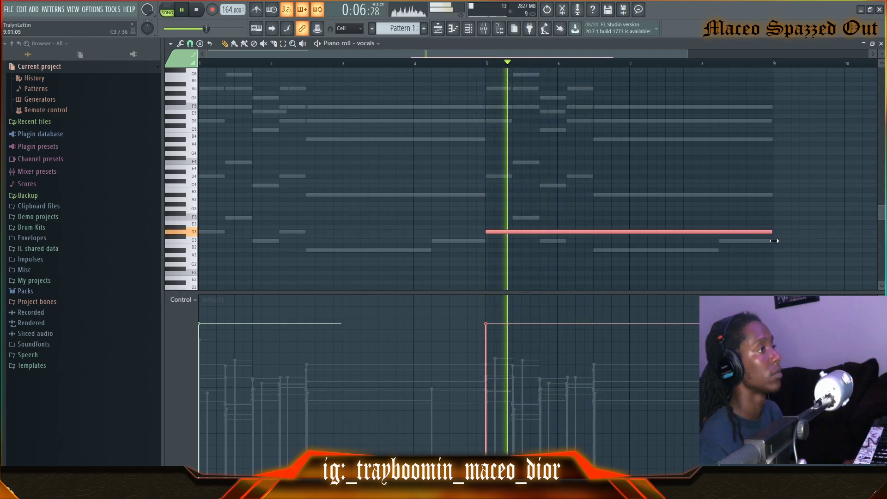
pyautogui.rightClick(712, 167)
pyautogui.rightClick(658, 169)
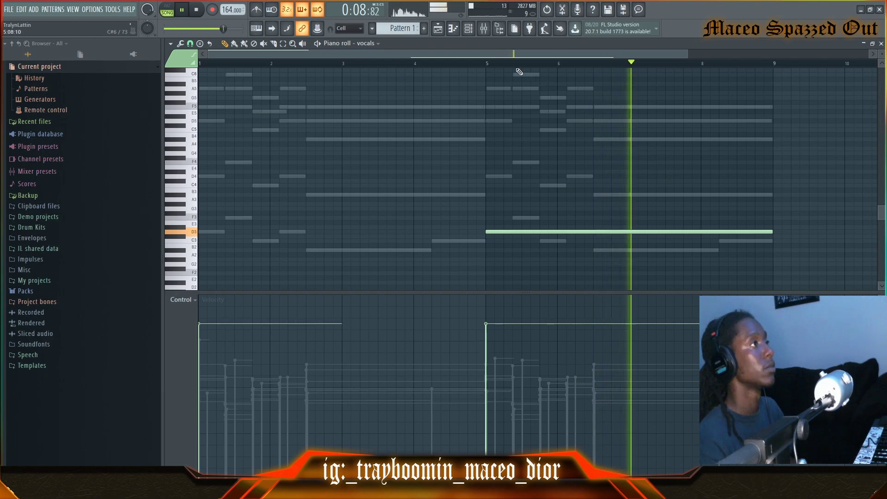
# Step: Check the three layers in the channel rack and open the playlist
pyautogui.press('F6')
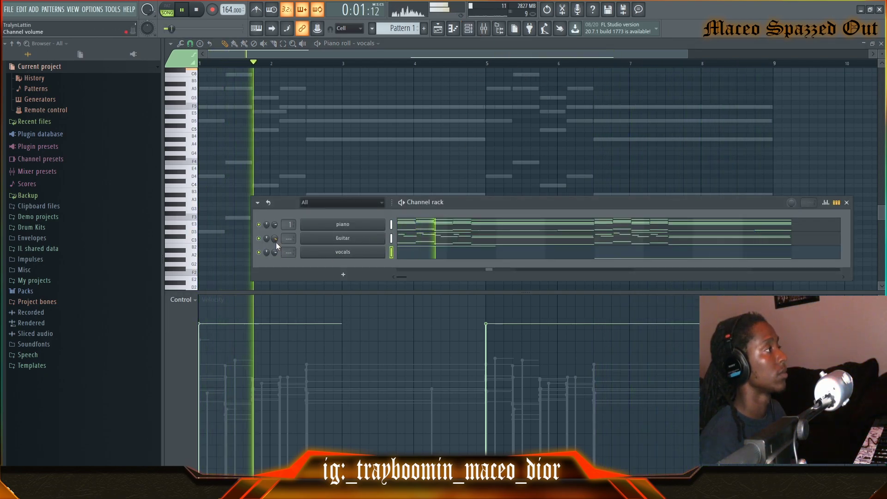
pyautogui.click(442, 32)
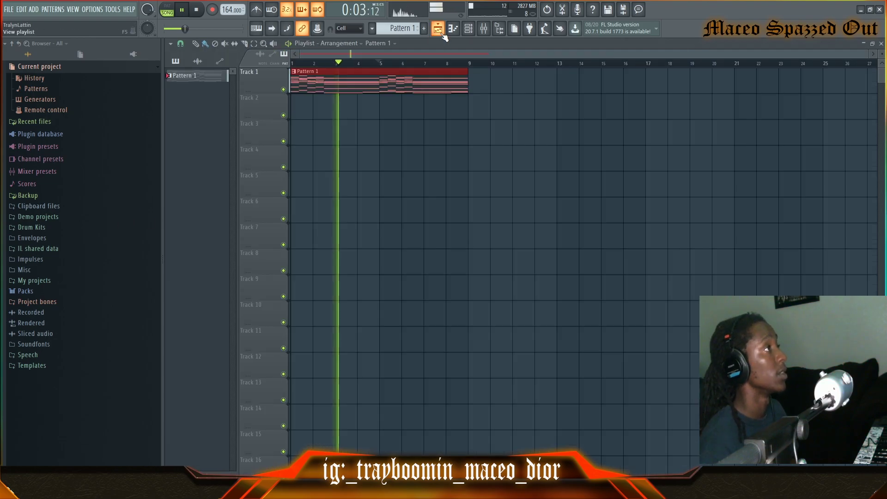
# Step: Add a second Guitar channel on mixer insert 4 with Fruity parametric EQ 2 and ValhallaVintageVerb, and record its lead melody across eight bars
pyautogui.press('F6')
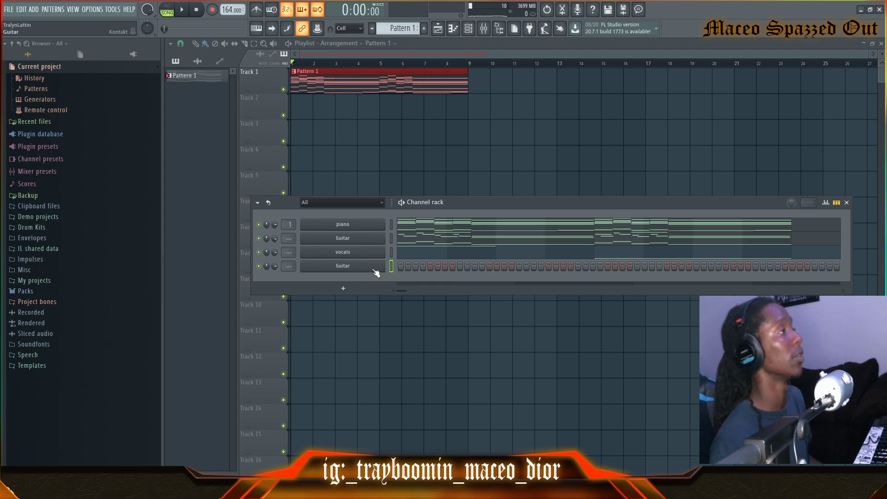
pyautogui.click(484, 32)
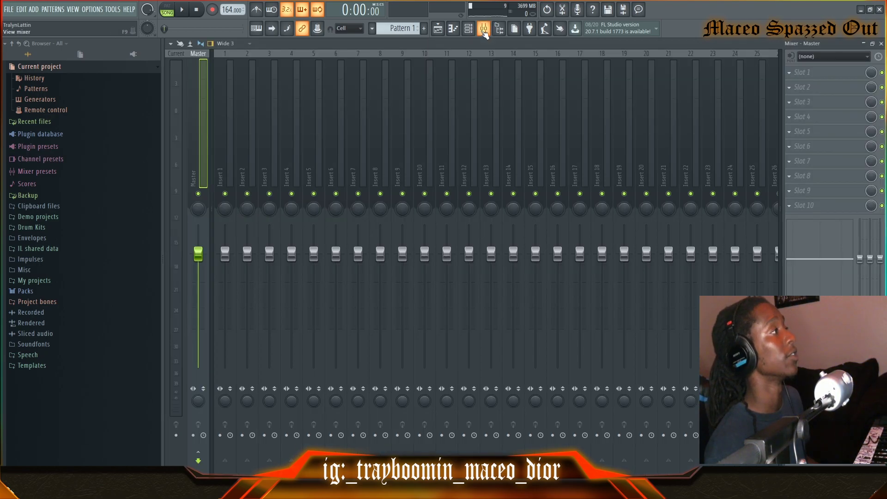
pyautogui.press('F7')
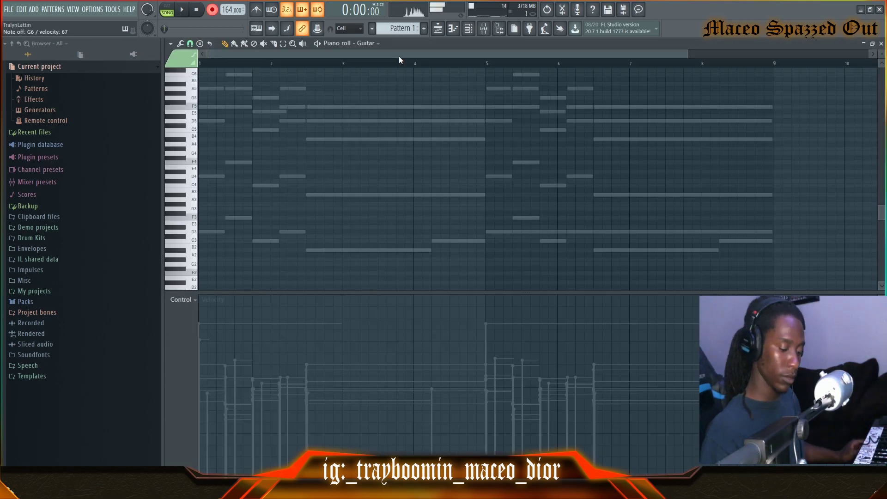
pyautogui.press('space')
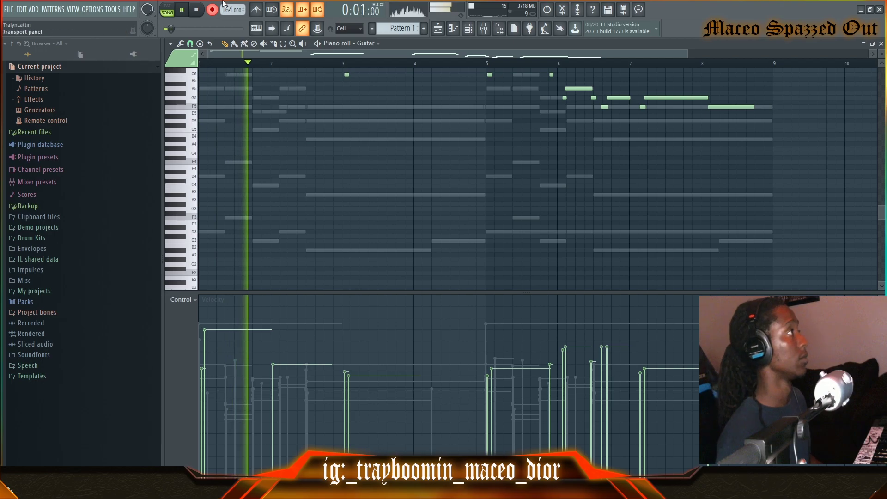
# Step: Turn snapping off, nudge the Guitar melody's opening notes in bars 1 and 3 slightly earlier, and play back from just before bar 5
pyautogui.scroll(4, 357, 155)
pyautogui.scroll(4, 358, 155)
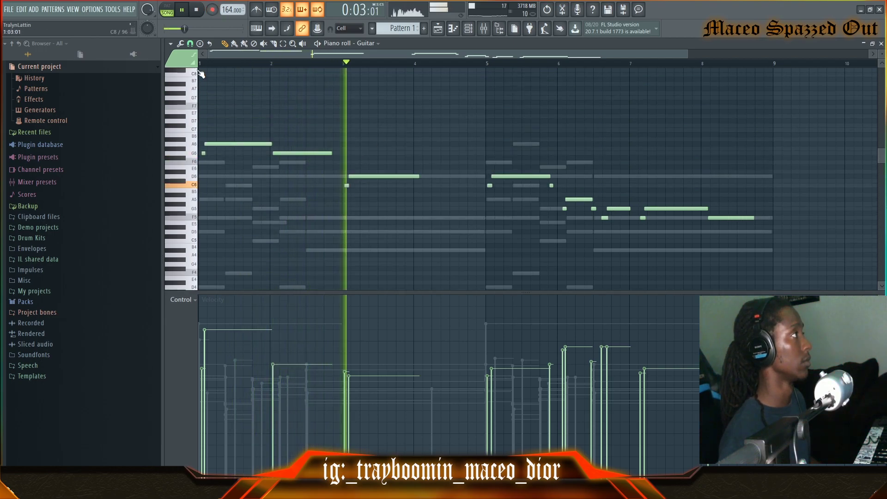
pyautogui.click(190, 44)
pyautogui.click(195, 87)
pyautogui.moveTo(243, 124); pyautogui.dragTo(175, 180)
pyautogui.moveTo(209, 145); pyautogui.dragTo(205, 145)
pyautogui.moveTo(375, 162); pyautogui.dragTo(356, 177)
pyautogui.keyDown('ctrl'); pyautogui.click(461, 145); pyautogui.keyUp('ctrl')
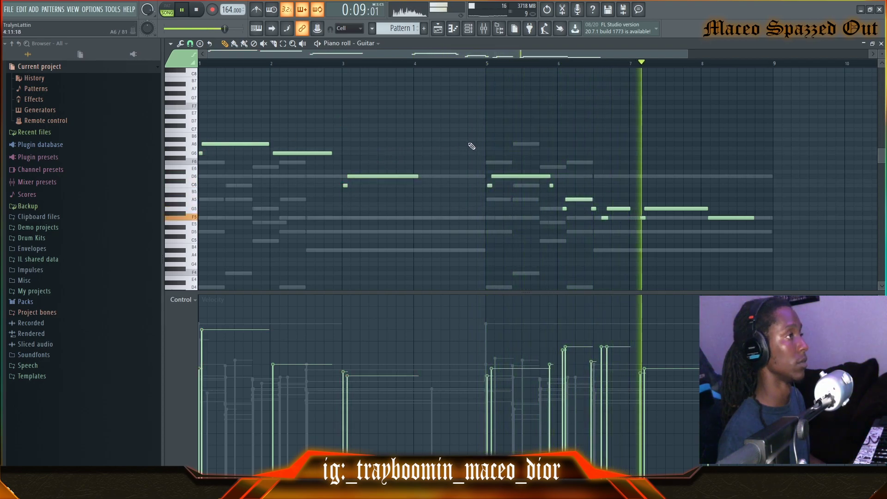
pyautogui.click(470, 64)
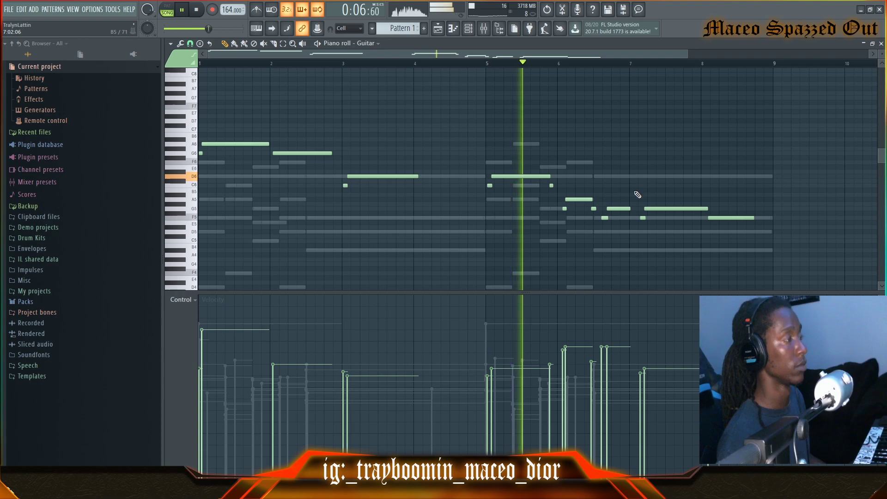
# Step: Nudge the three Guitar melody notes in bar 5 slightly earlier so they start closer to the bar line
pyautogui.moveTo(571, 168); pyautogui.dragTo(492, 193)
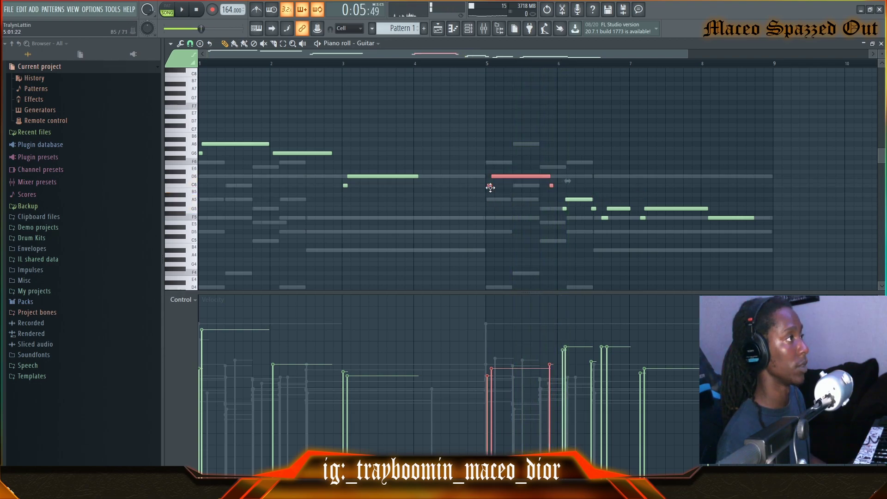
pyautogui.click(498, 180)
pyautogui.hotkey('ctrl', 'z')
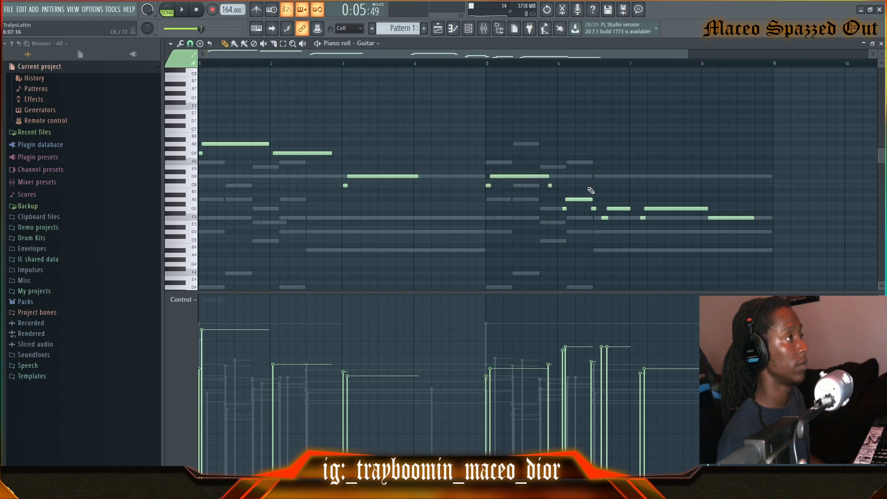
# Step: Load kick, 808, hi-hat, clap, snare, open hat, rim and crash samples from the Drum Kits folder into the channel rack
pyautogui.click(469, 29)
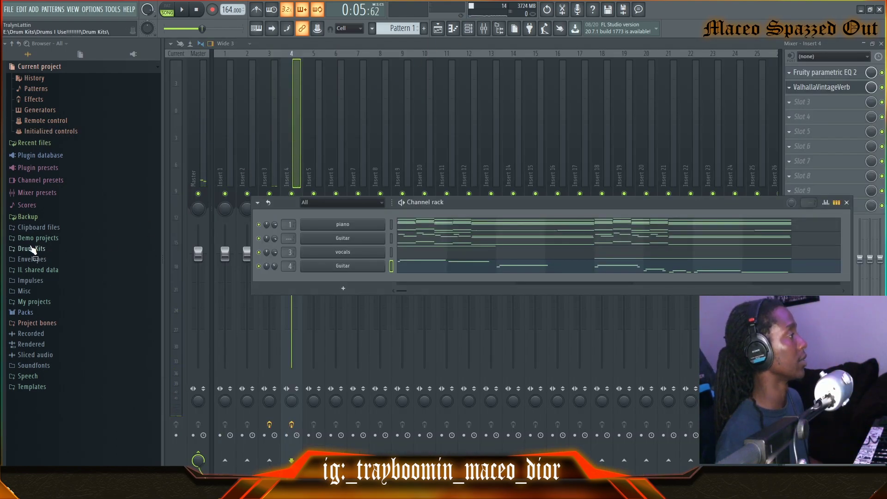
pyautogui.click(32, 248)
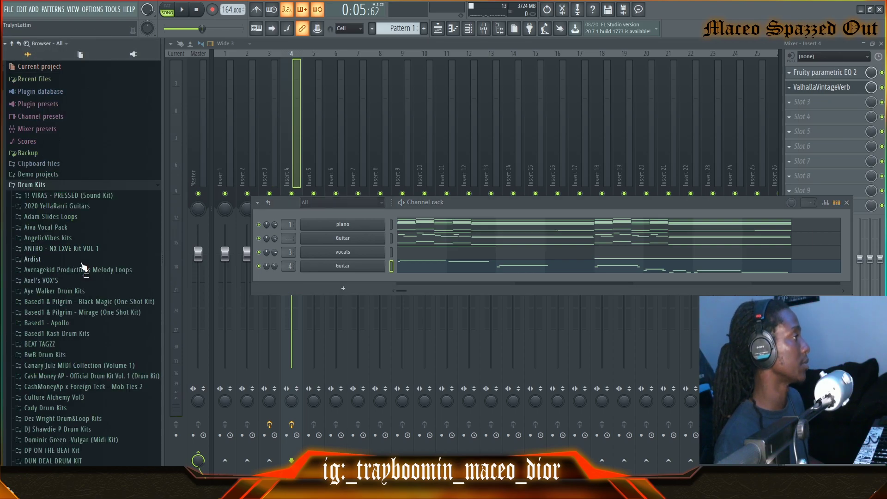
pyautogui.scroll(-2, 84, 268)
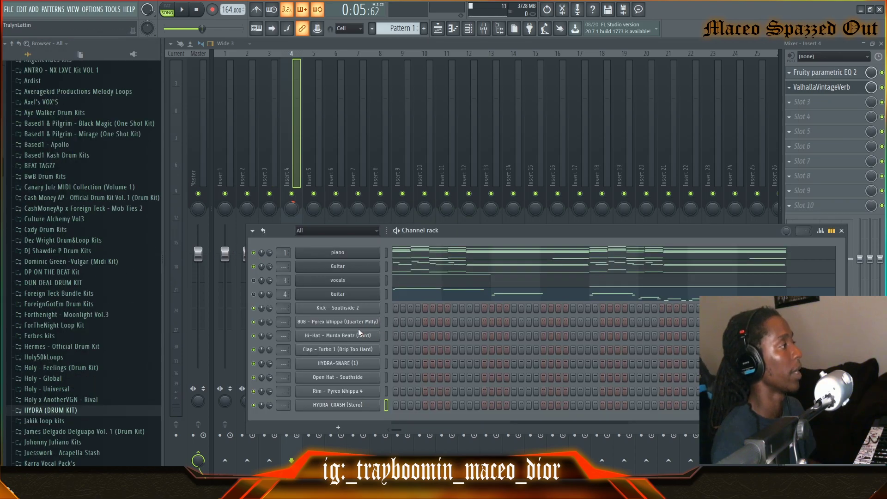
# Step: Open the Hi-Hat - Murda Beatz (Hard) piano roll and add a fast three-hit A#4 roll on beat 3 of bar 2
pyautogui.rightClick(358, 336)
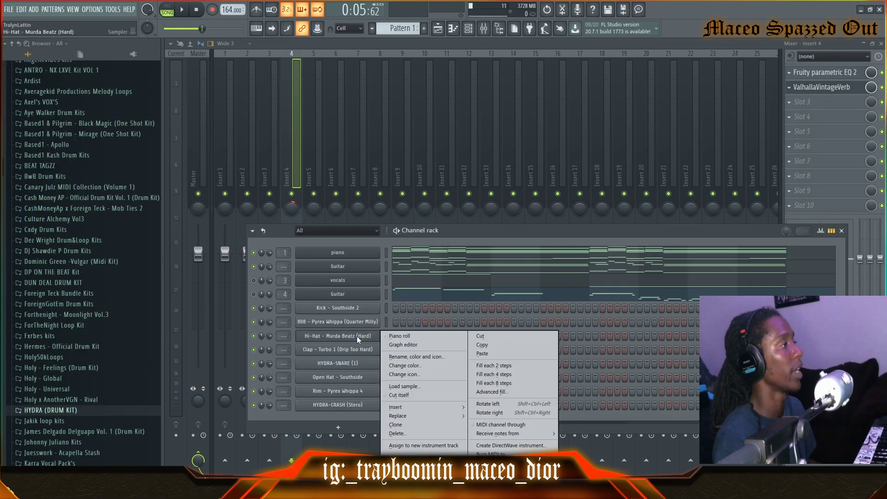
pyautogui.click(387, 337)
pyautogui.press('space')
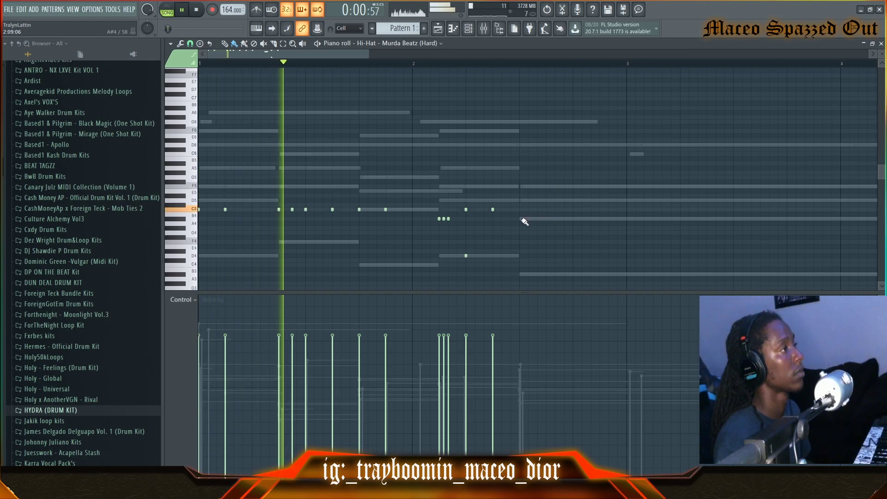
pyautogui.moveTo(524, 219); pyautogui.dragTo(534, 219)
pyautogui.press('space')
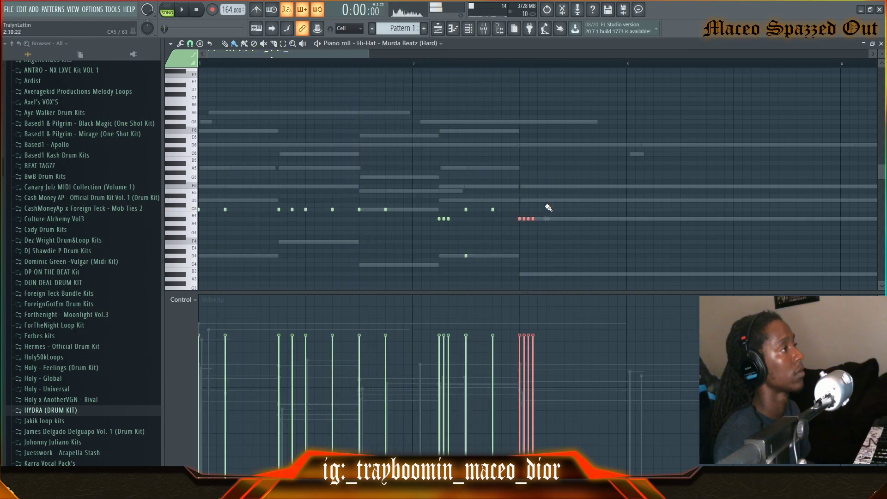
pyautogui.rightClick(534, 219)
pyautogui.press('space')
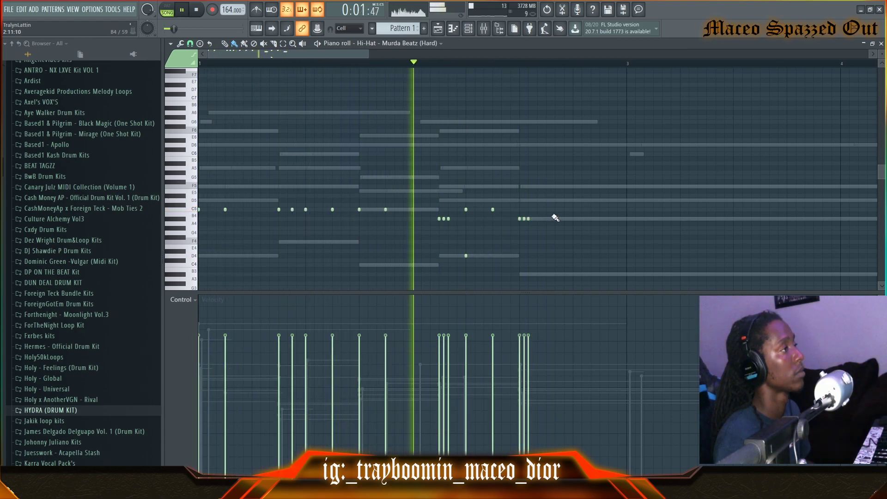
# Step: Fill the rest of bar 2 with three A#4 hi-hat hits spaced half a beat apart
pyautogui.click(547, 219)
pyautogui.click(574, 219)
pyautogui.moveTo(600, 220); pyautogui.dragTo(602, 221)
pyautogui.press('space')
# Step: Set the snap to Bar and duplicate the two-bar hi-hat pattern into bars 3 and 4
pyautogui.scroll(-3, 459, 73)
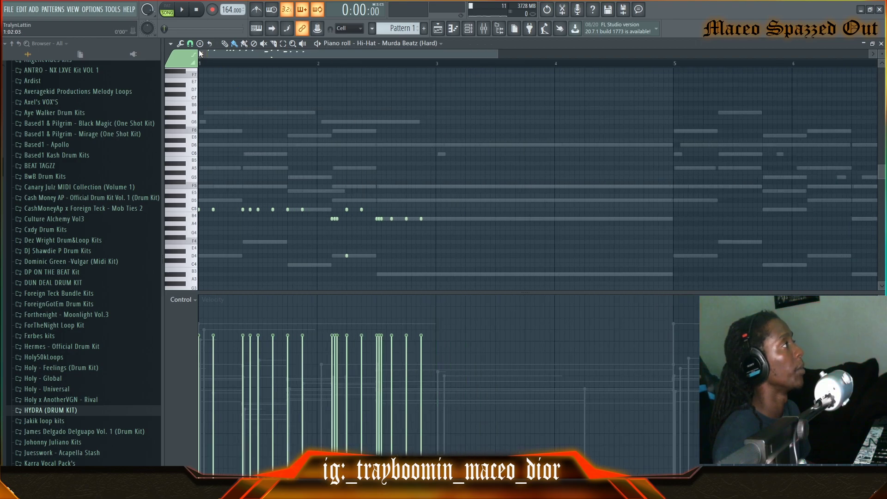
pyautogui.click(190, 43)
pyautogui.click(198, 184)
pyautogui.moveTo(487, 176); pyautogui.dragTo(203, 262)
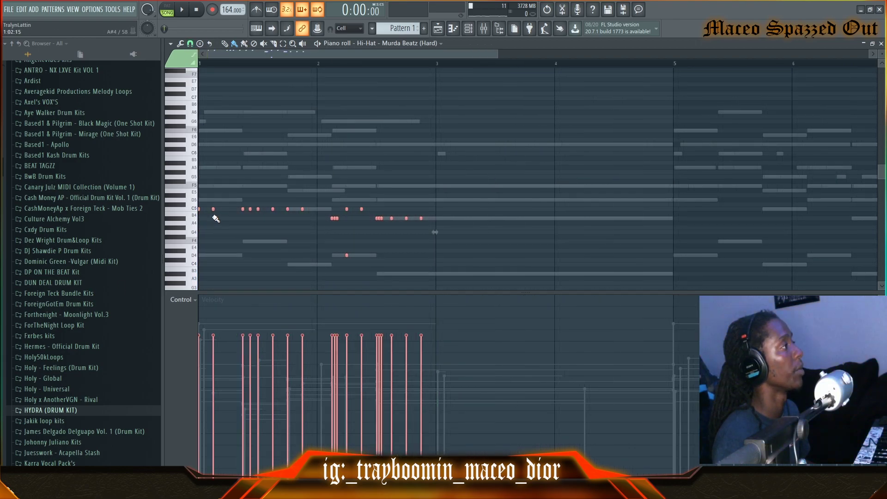
pyautogui.hotkey('ctrl', 'b')
pyautogui.hotkey('ctrl', 'd')
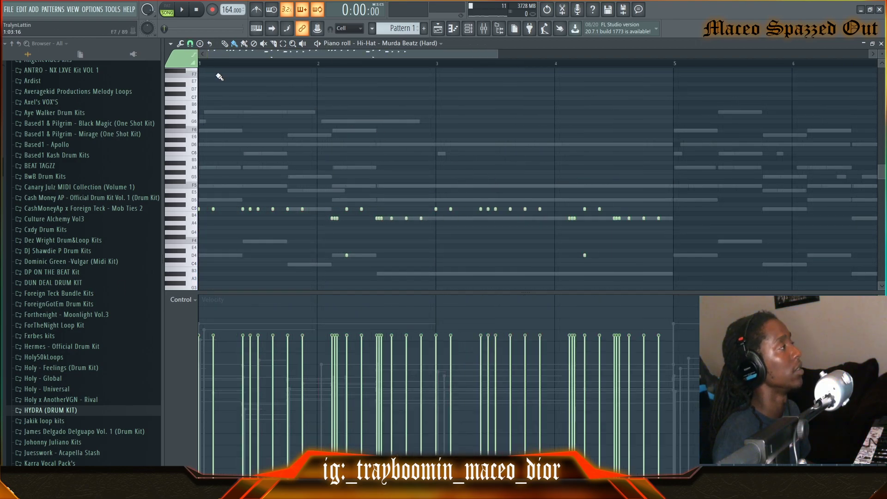
# Step: Replace the roll on beat 3 of bar 4 with six hits descending from G4 to D4 at rising velocities, plus a C5 hit
pyautogui.click(185, 43)
pyautogui.click(190, 44)
pyautogui.moveTo(503, 226); pyautogui.dragTo(450, 275)
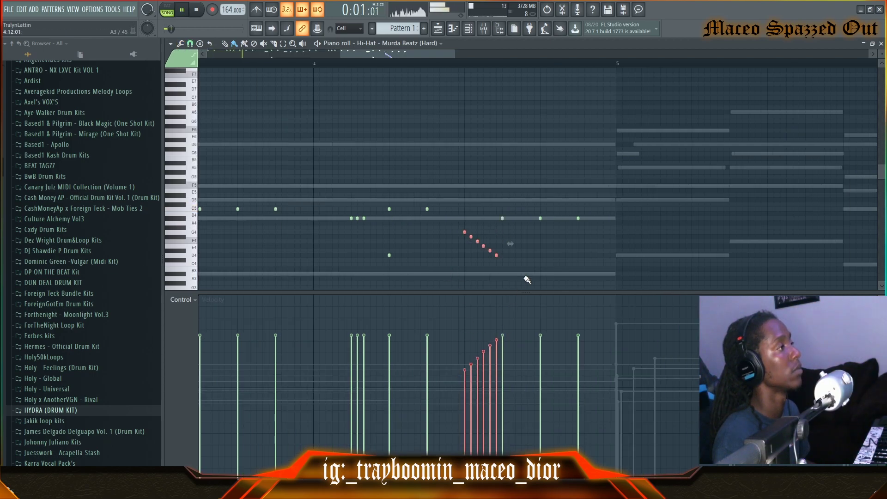
pyautogui.hotkey('ctrl', 'd')
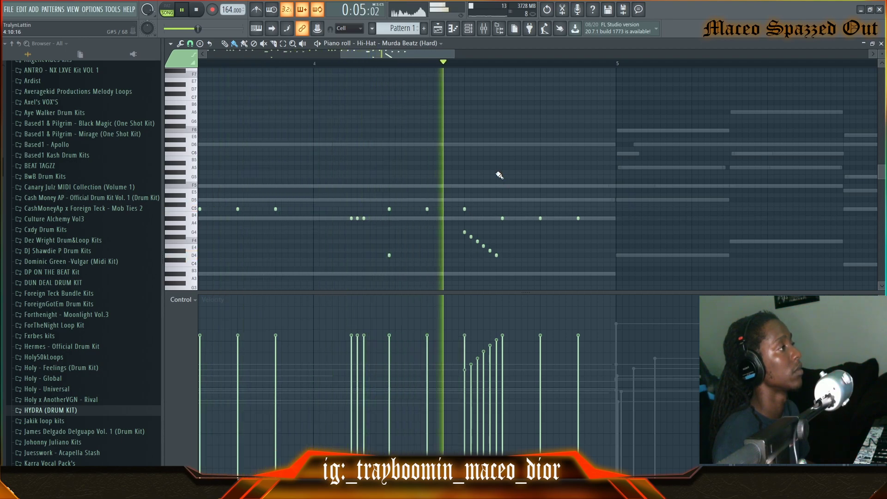
# Step: Duplicate the four-bar hi-hat pattern into bars 5 to 8, set the tempo to 166 BPM, and play it back
pyautogui.scroll(-4, 445, 65)
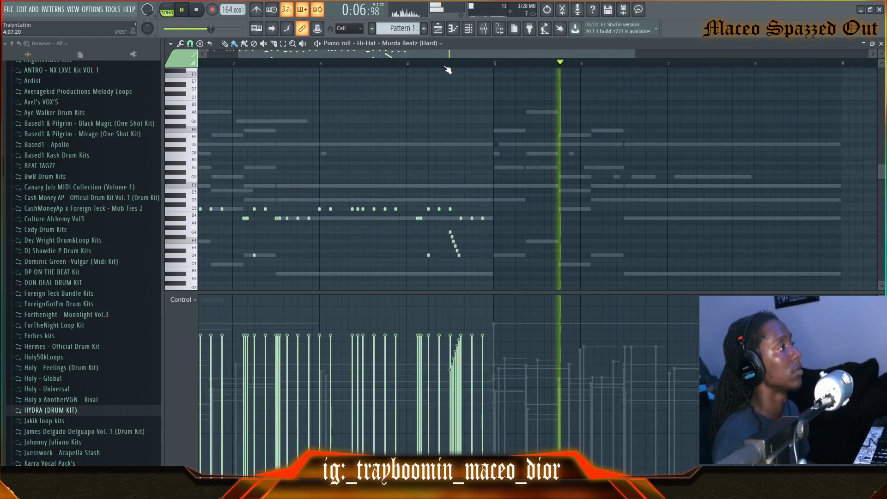
pyautogui.press('space')
pyautogui.click(190, 44)
pyautogui.click(318, 197)
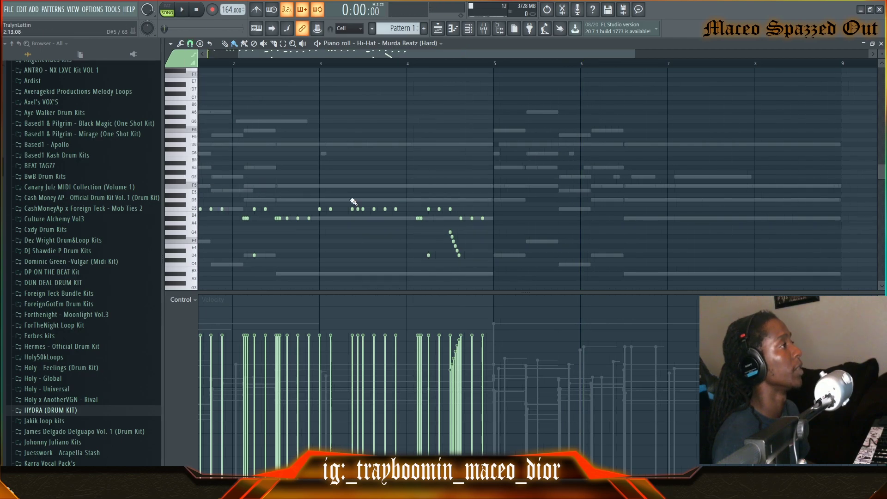
pyautogui.moveTo(583, 171); pyautogui.dragTo(74, 301)
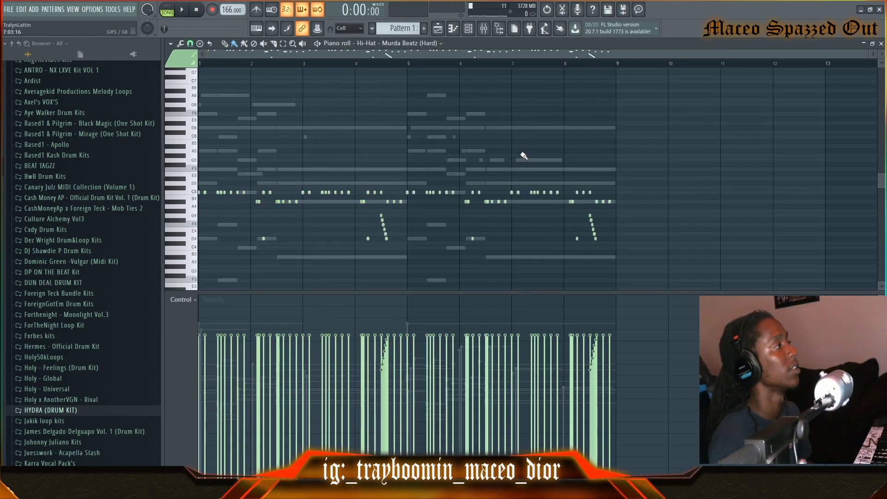
pyautogui.press('space')
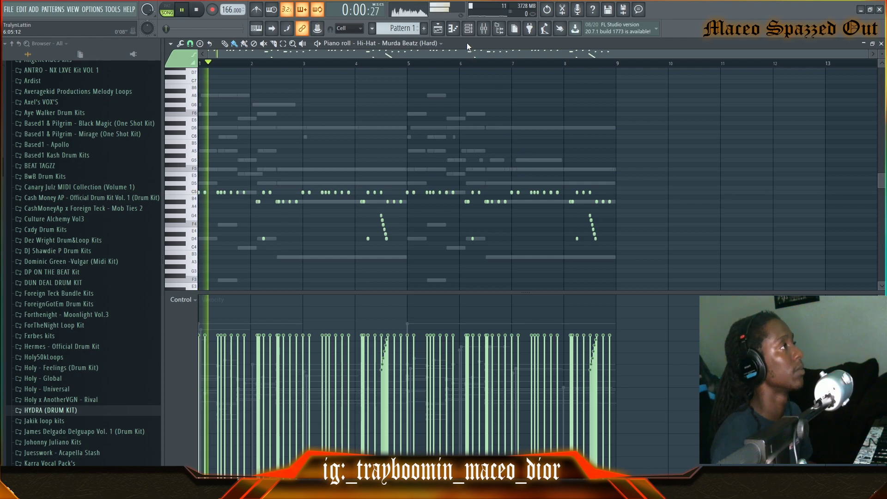
# Step: Place Clap - Turbo 1 (Drip Too Hard) and HYDRA-SNARE (1) hits on step 9 of every bar through bar 8
pyautogui.click(468, 28)
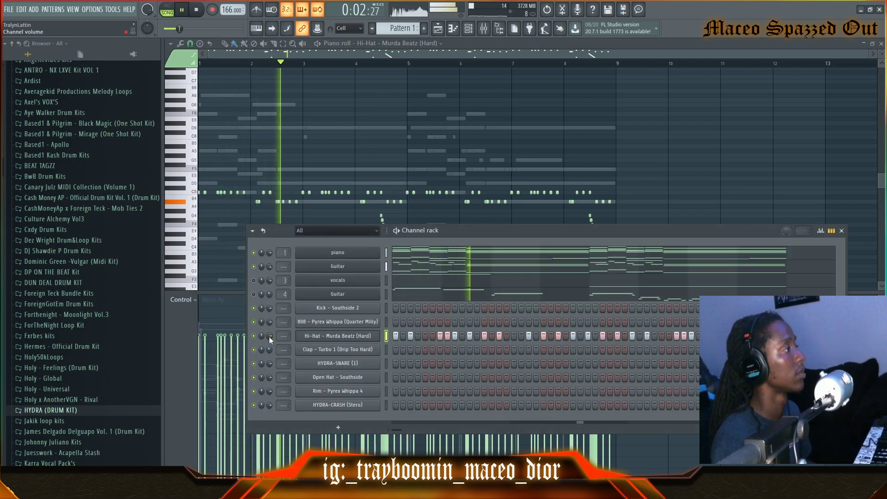
pyautogui.click(455, 349)
pyautogui.press('space')
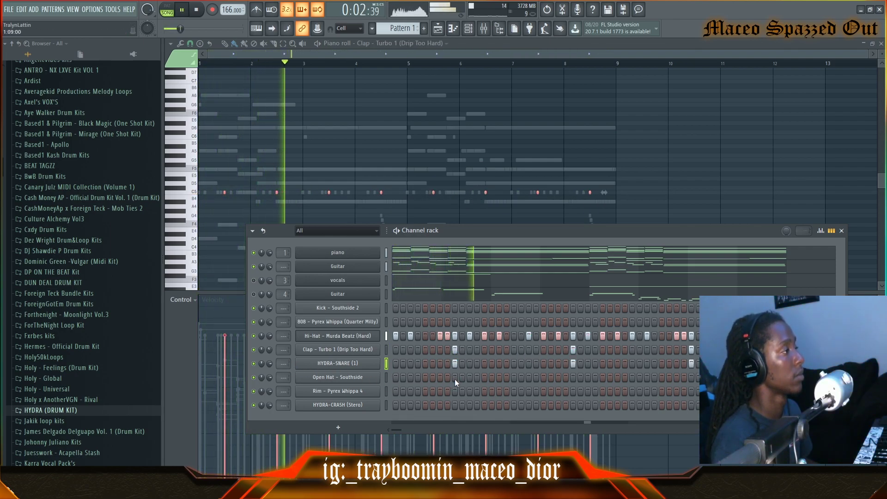
# Step: Add HYDRA-SNARE (1) hits on step 3 of bars 4 and 8 and step 15 of bar 8, and lower the beat 3 hits' velocity
pyautogui.rightClick(359, 362)
pyautogui.click(401, 350)
pyautogui.press('space')
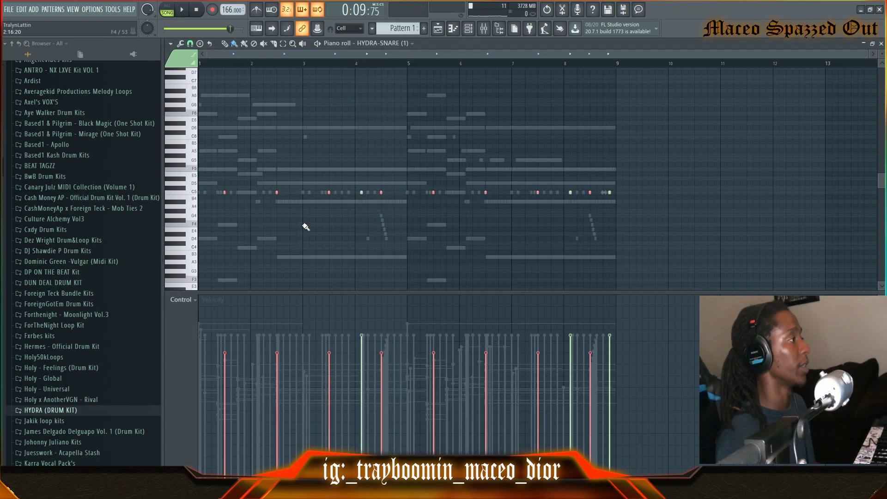
pyautogui.press('space')
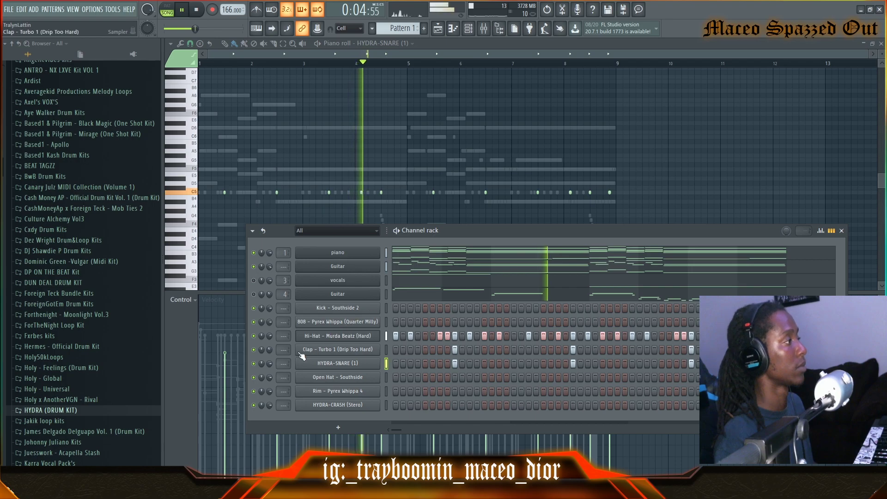
# Step: Raise the velocity of all Clap - Turbo 1 (Drip Too Hard) hits together and return to the channel rack
pyautogui.rightClick(324, 346)
pyautogui.click(387, 348)
pyautogui.moveTo(624, 162); pyautogui.dragTo(223, 257)
pyautogui.scroll(3, 235, 257)
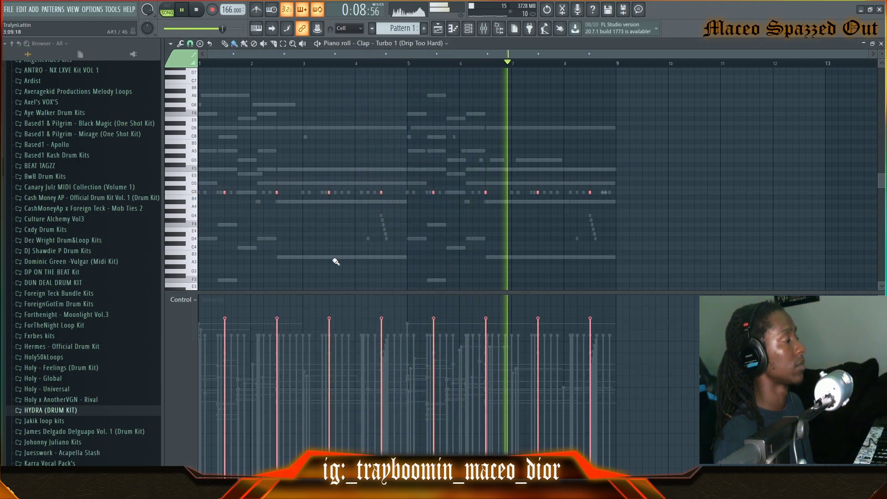
pyautogui.keyDown('ctrl'); pyautogui.click(469, 253); pyautogui.keyUp('ctrl')
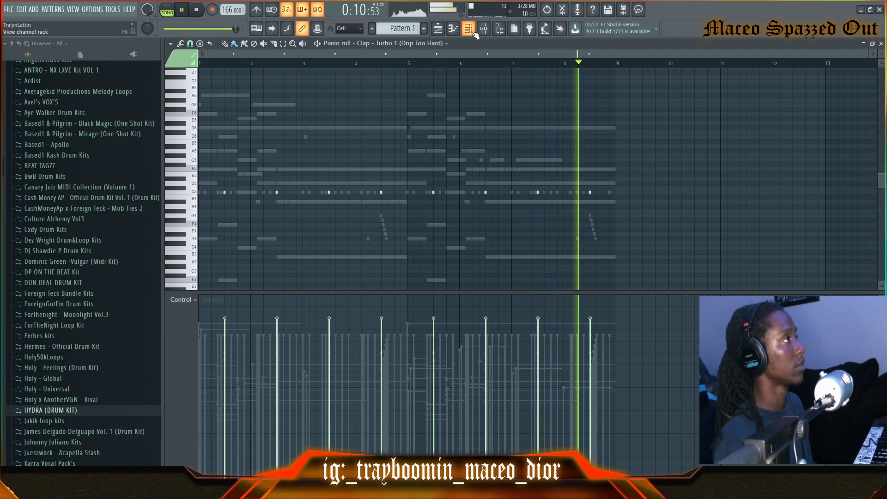
pyautogui.press('F6')
pyautogui.press('space')
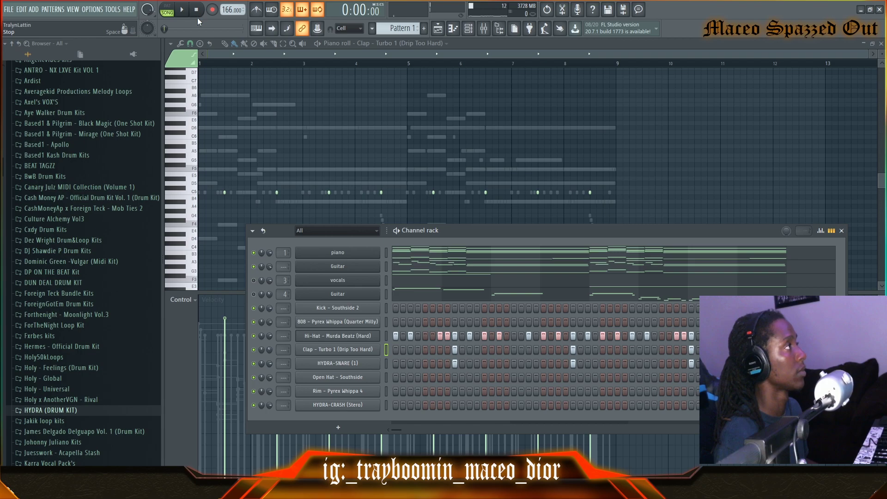
# Step: Open the Open Hat - Southside piano roll, set the snap to Step, and place a C5 hit on beat 2 of bar 1
pyautogui.rightClick(376, 377)
pyautogui.click(399, 348)
pyautogui.press('space')
pyautogui.click(190, 43)
pyautogui.click(191, 131)
# Step: Place an F4 open hat hit on beat 4 of bar 1 using 1/2 beat snap, and switch the snap to Bar
pyautogui.click(190, 44)
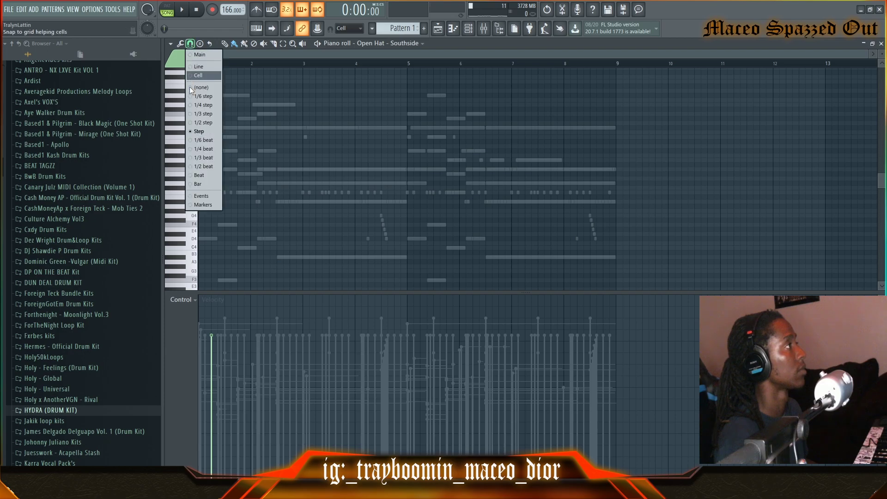
pyautogui.click(203, 167)
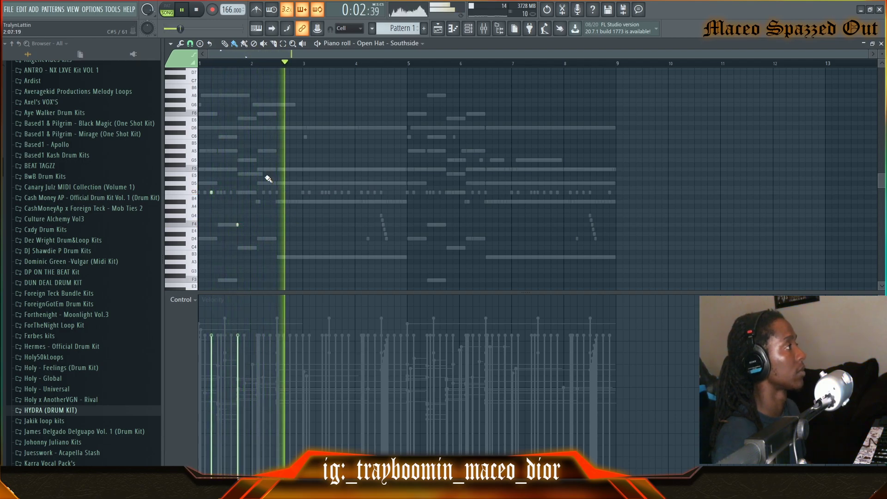
pyautogui.click(190, 44)
pyautogui.click(204, 184)
pyautogui.press('space')
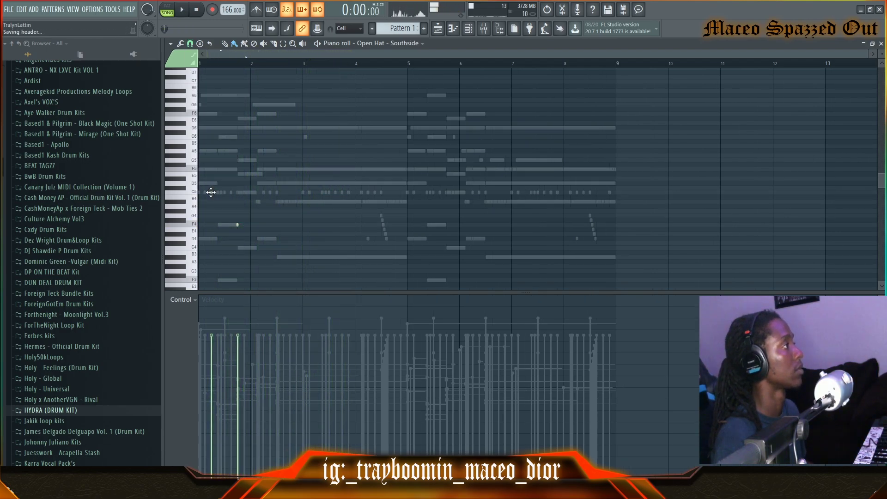
# Step: Add C5 open hat hits on beat 2 of bars 3 and 4, auditioning the pattern
pyautogui.press('space')
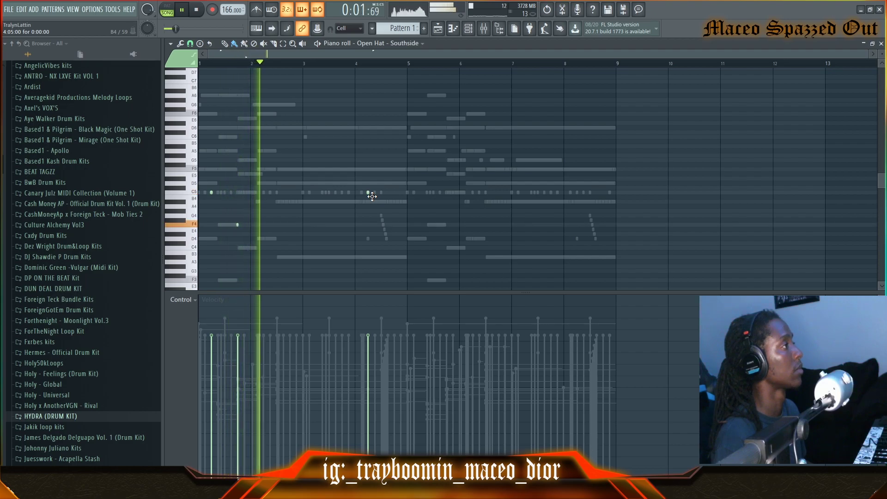
pyautogui.moveTo(372, 196); pyautogui.dragTo(334, 199)
pyautogui.press('space')
pyautogui.click(190, 44)
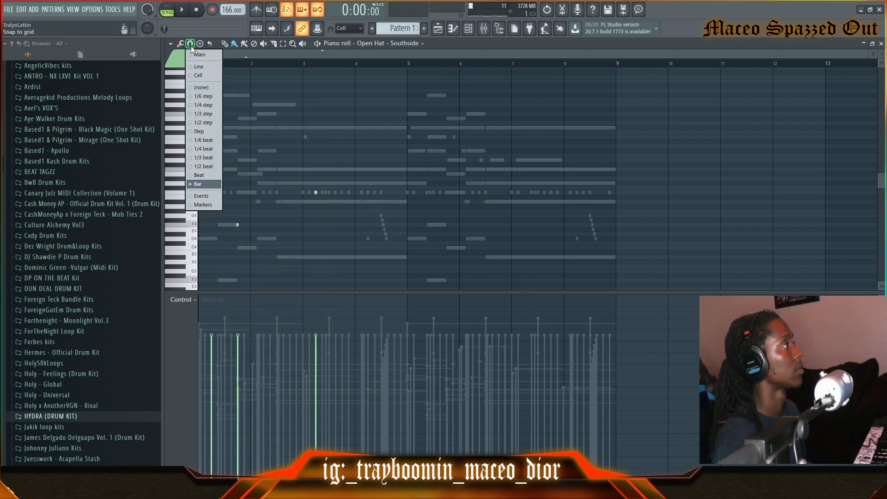
pyautogui.click(200, 158)
pyautogui.press('space')
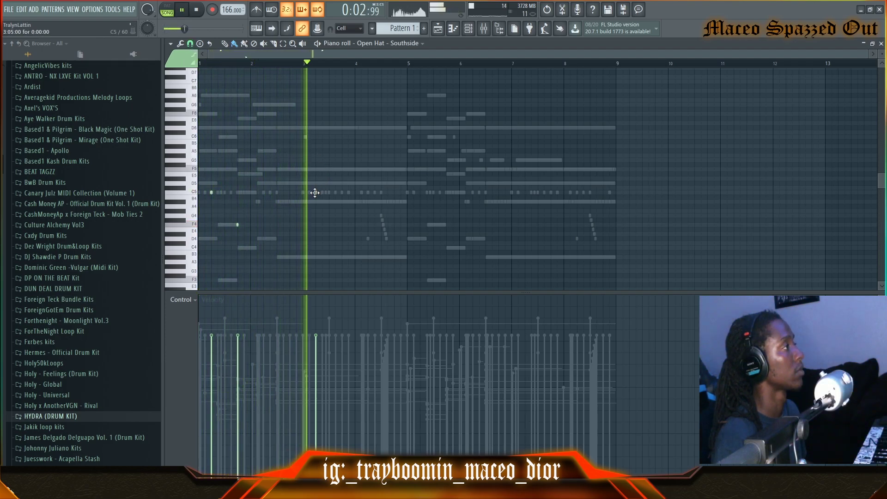
pyautogui.click(368, 192)
pyautogui.press('space')
# Step: Duplicate the open hat pattern of bars 1–4 into bars 5–8 using Bar snap
pyautogui.click(189, 44)
pyautogui.click(207, 186)
pyautogui.moveTo(415, 172); pyautogui.dragTo(111, 240)
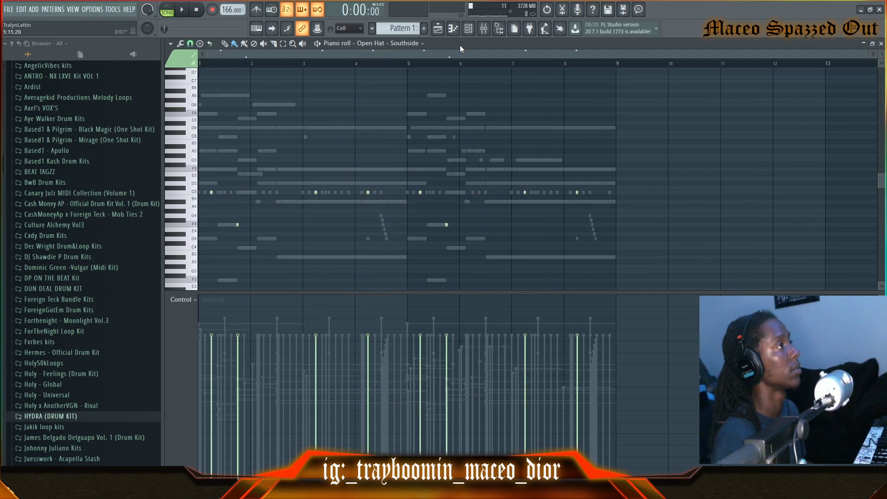
# Step: Open the Rim - Pyrex Whippa 4 piano roll with 1/2 beat snap and check that channel's sample settings
pyautogui.click(468, 28)
pyautogui.rightClick(377, 390)
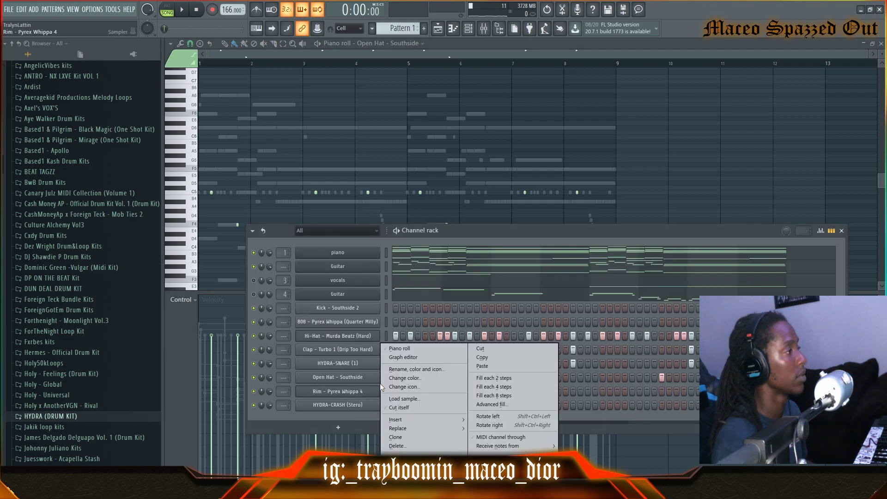
pyautogui.click(402, 350)
pyautogui.click(190, 44)
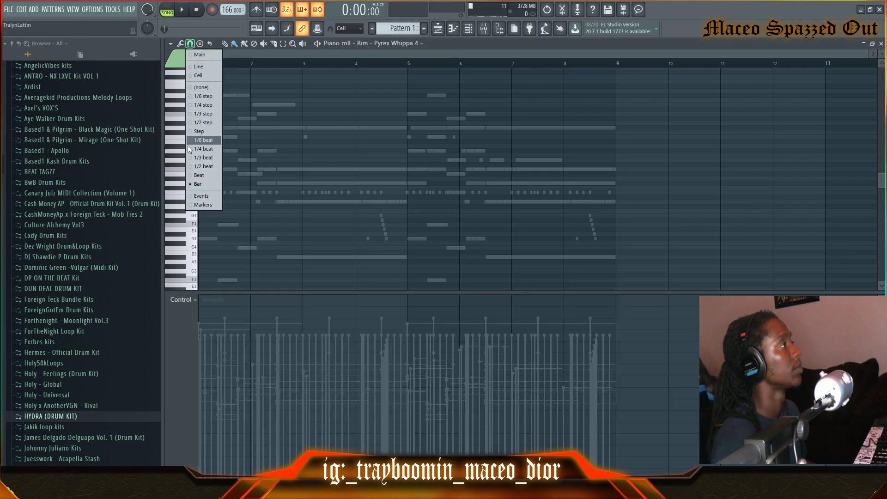
pyautogui.click(197, 167)
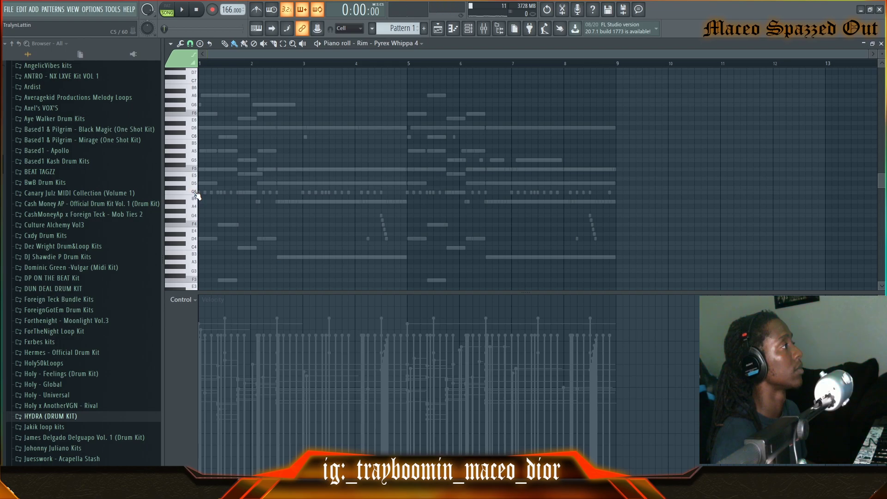
pyautogui.click(472, 37)
pyautogui.click(360, 392)
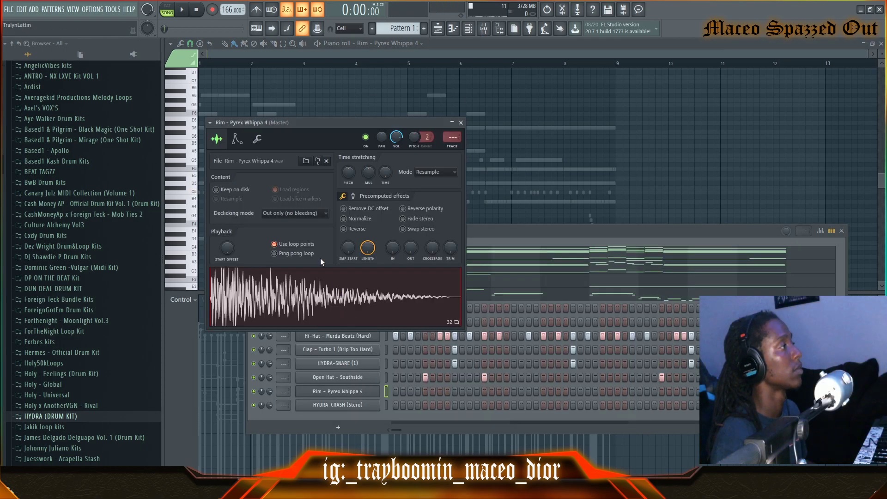
pyautogui.click(266, 65)
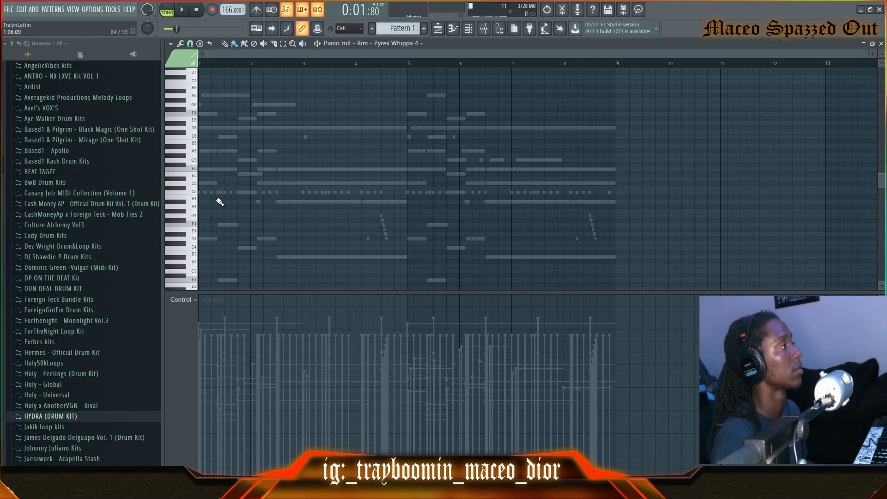
# Step: Place Rim - Pyrex Whippa 4 hits at C5 on step 15 of bars 3 and 7 while auditioning the beat
pyautogui.press('space')
pyautogui.press('space')
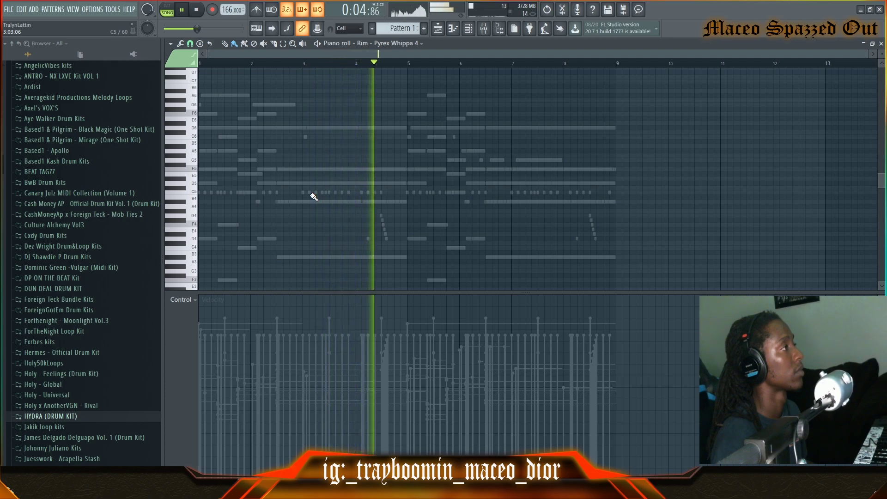
pyautogui.press('space')
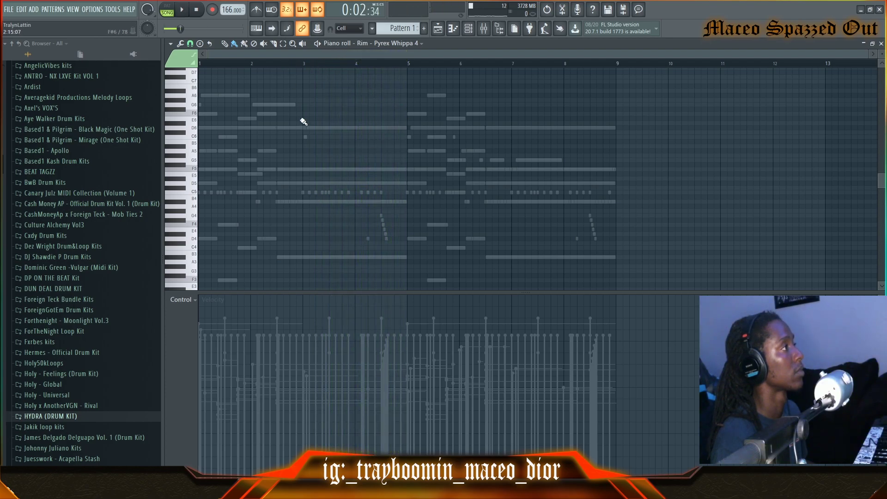
pyautogui.press('space')
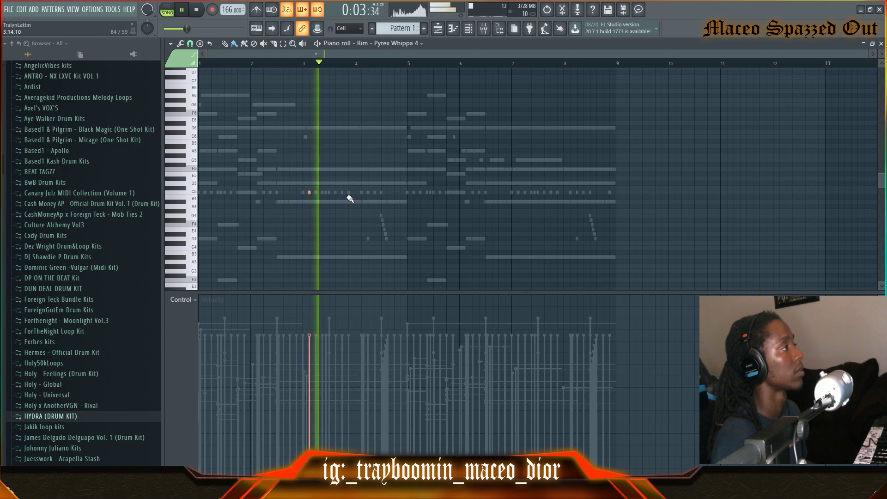
pyautogui.press('space')
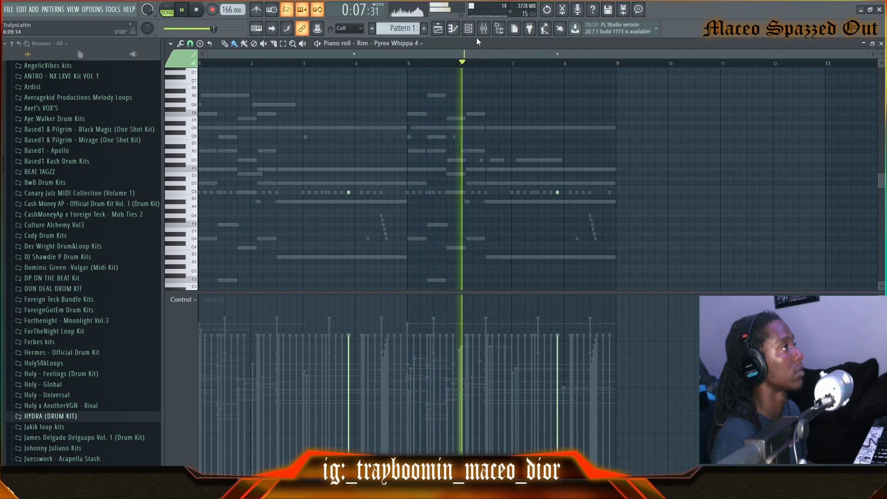
# Step: Lower the Rim - Pyrex Whippa 4 channel volume to 66% in the channel rack
pyautogui.click(468, 28)
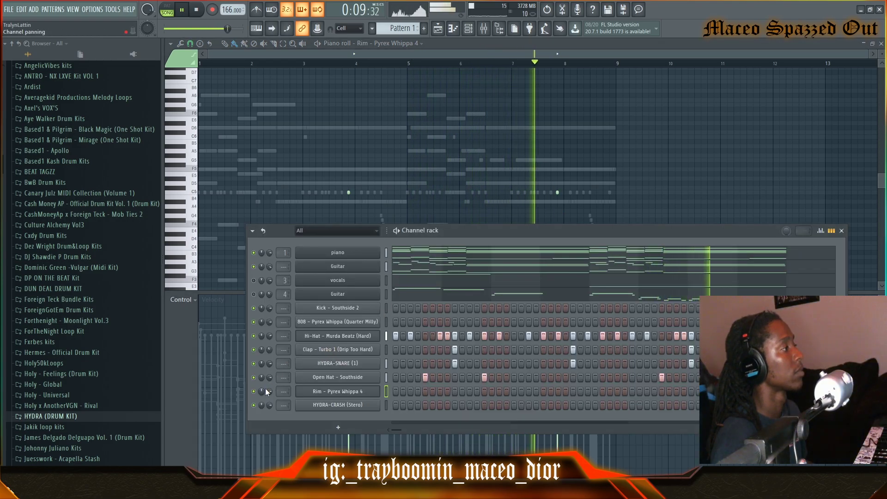
pyautogui.moveTo(270, 390); pyautogui.dragTo(270, 394)
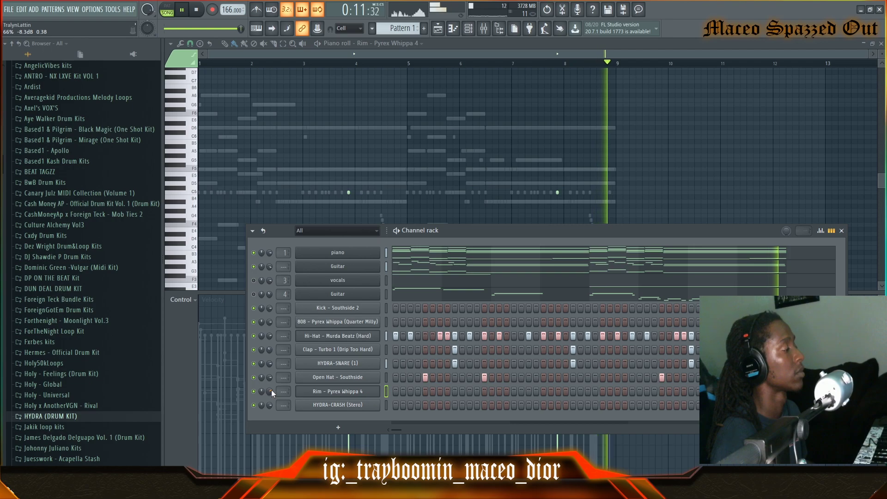
pyautogui.press('space')
# Step: Place a HYDRA-CRASH (Stero) hit on step 1 of bar 1 and lower the channel volume to 45%
pyautogui.click(396, 405)
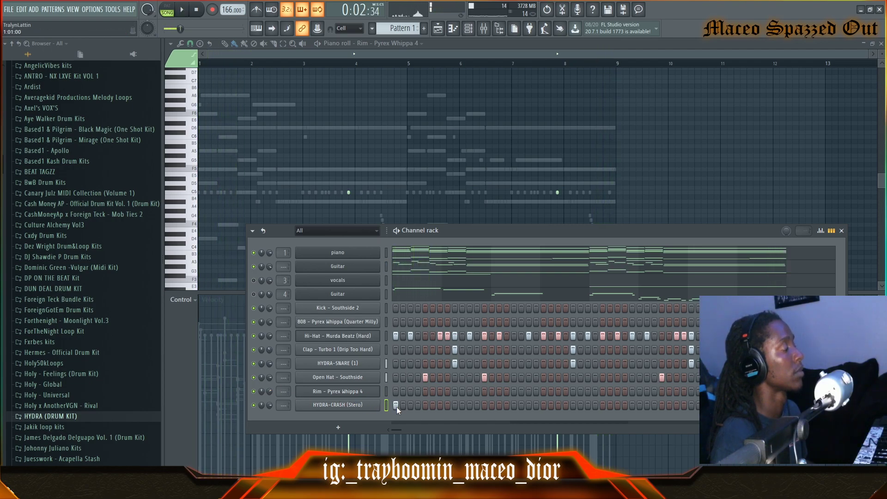
pyautogui.click(332, 406)
pyautogui.click(280, 393)
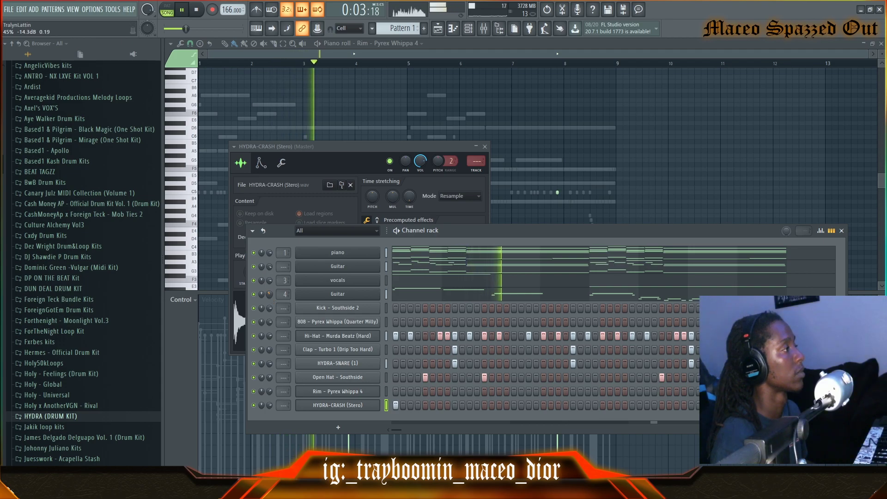
# Step: Program Kick - Southside 2 hits at steps 1/7/13, 3/9, 7/13 and 11/15 of bars 1–4, and duplicate them into bars 5–8
pyautogui.moveTo(219, 192); pyautogui.dragTo(428, 212)
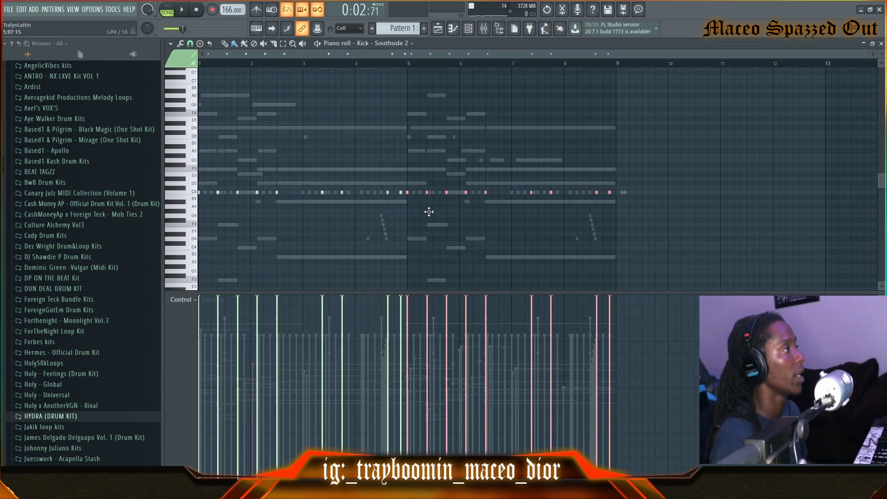
pyautogui.hotkey('ctrl', 'd')
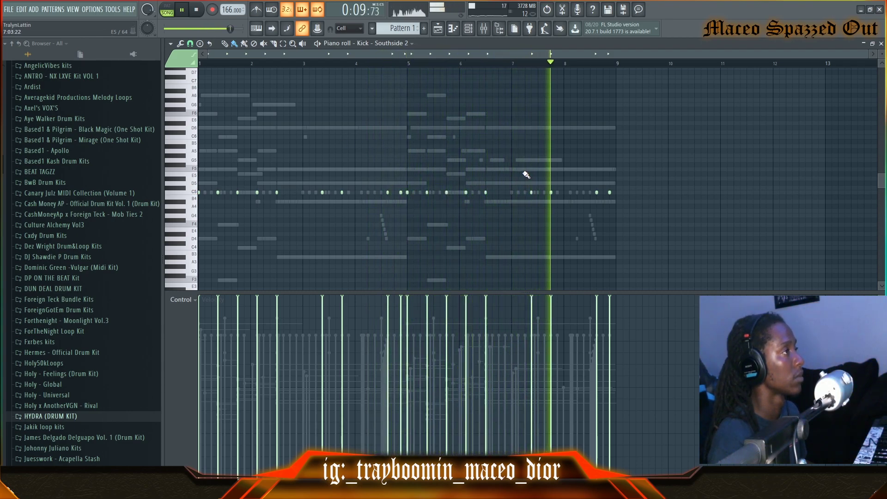
# Step: Copy the piano's lowest note line into the 808 - Pyrex Whippa (Quarter Milly) piano roll, raised two octaves
pyautogui.click(476, 29)
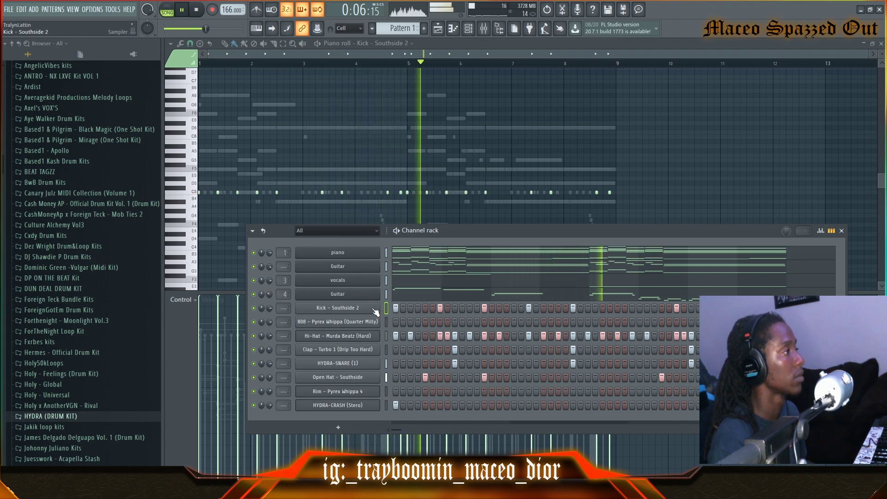
pyautogui.click(416, 254)
pyautogui.scroll(-4, 427, 264)
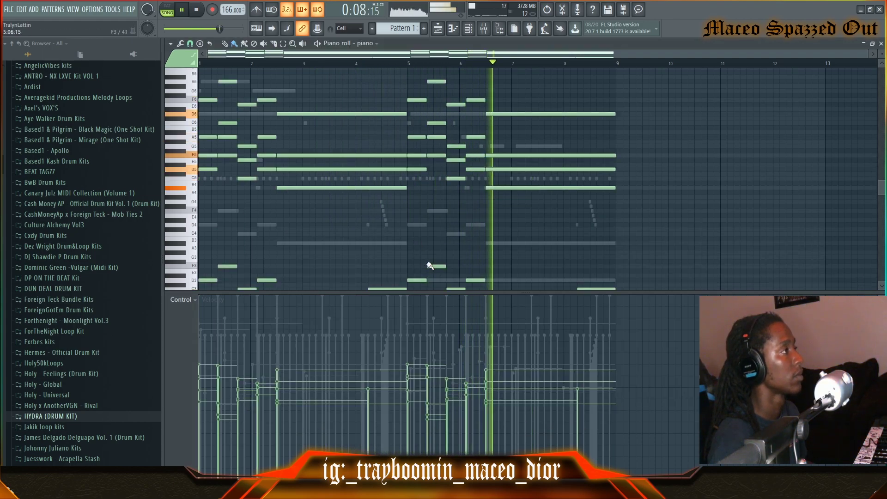
pyautogui.press('space')
pyautogui.moveTo(641, 201); pyautogui.dragTo(76, 292)
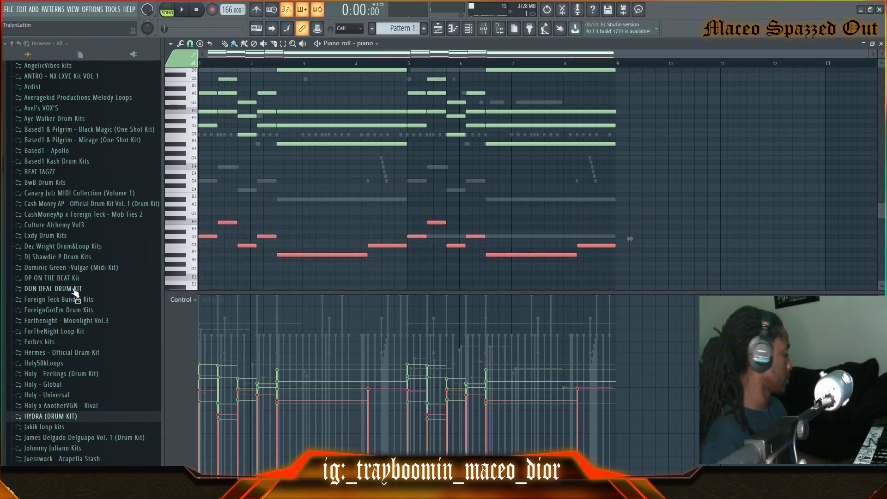
pyautogui.click(469, 30)
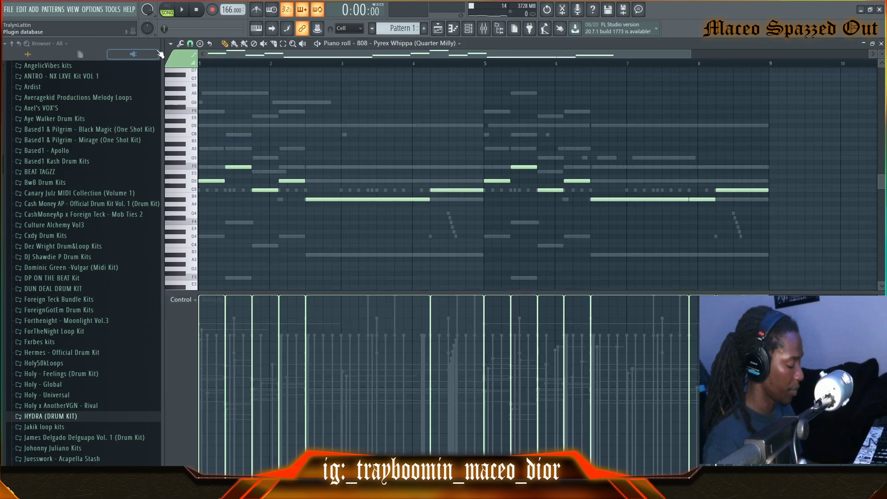
# Step: Raise the 808 line one octave, delete the F6 and second D6 notes in bars 1–2, and extend the preceding notes over the gaps
pyautogui.press('space')
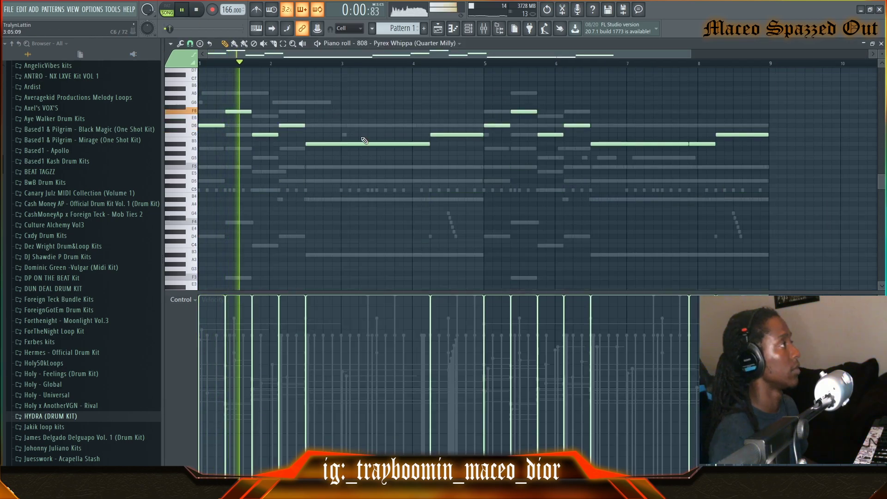
pyautogui.scroll(2, 357, 106)
pyautogui.press('space')
pyautogui.press('space')
pyautogui.rightClick(236, 139)
pyautogui.moveTo(224, 154); pyautogui.dragTo(305, 162)
pyautogui.rightClick(285, 153)
pyautogui.press('space')
pyautogui.press('space')
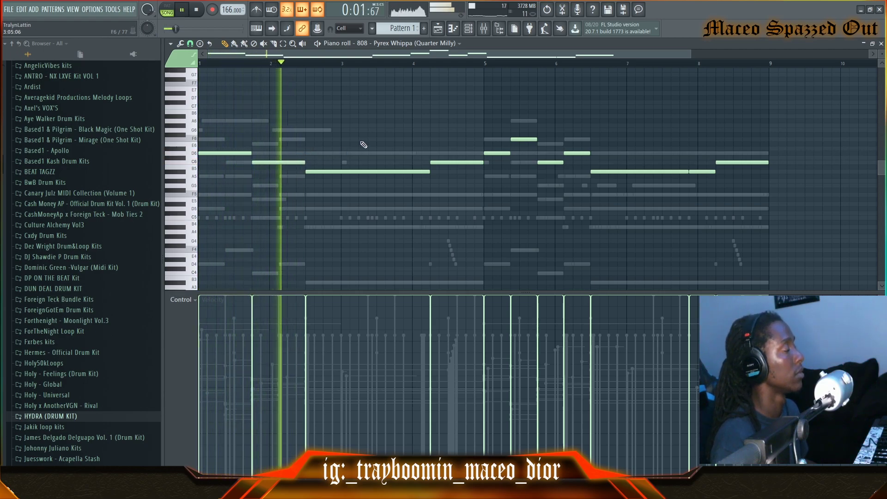
# Step: Split the final C6 808 note at step 11 of bar 8 and lower all 808 notes by one octave
pyautogui.moveTo(373, 51); pyautogui.dragTo(455, 65)
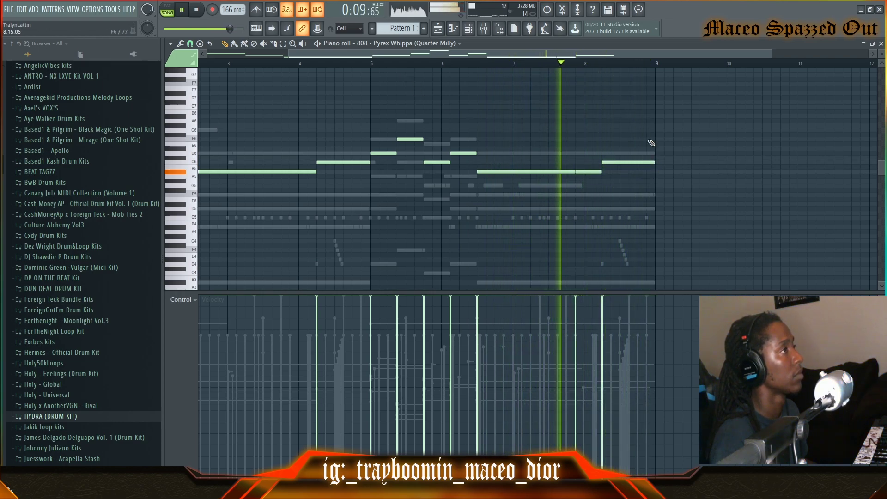
pyautogui.moveTo(653, 161); pyautogui.dragTo(636, 163)
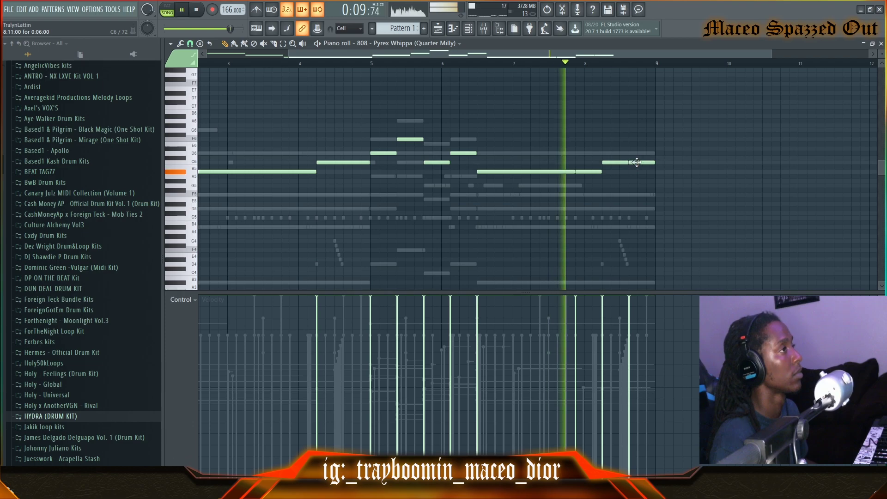
pyautogui.scroll(-1, 489, 57)
pyautogui.scroll(-2, 493, 63)
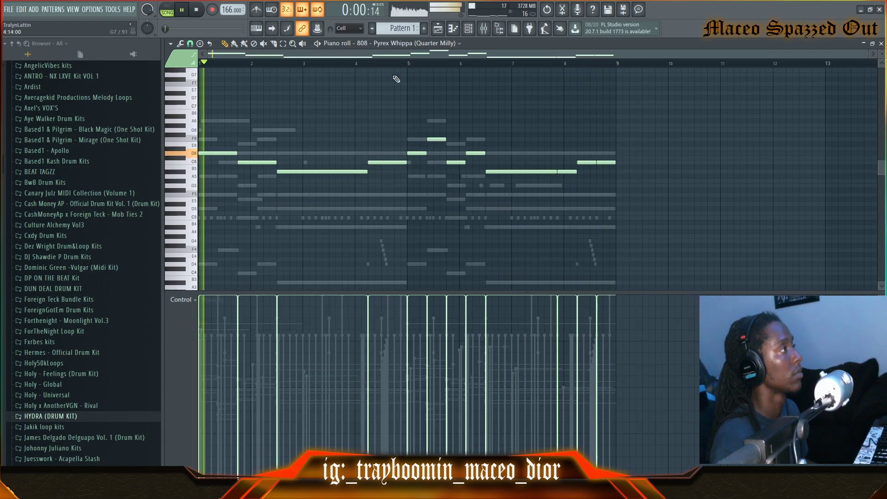
pyautogui.hotkey('ctrl', 'Down')
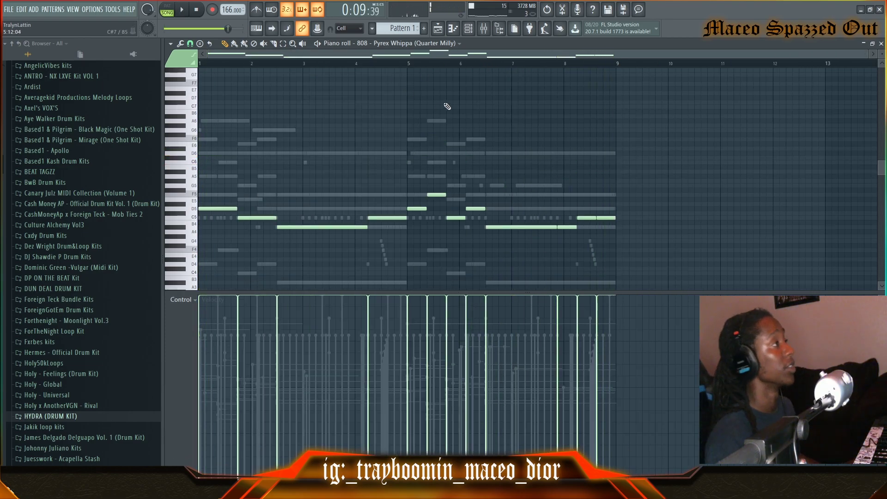
# Step: Mute the Kick - Southside 2 channel and route the 808 - Pyrex Whippa (Quarter Milly) channel to mixer Insert 5
pyautogui.click(470, 29)
pyautogui.press('space')
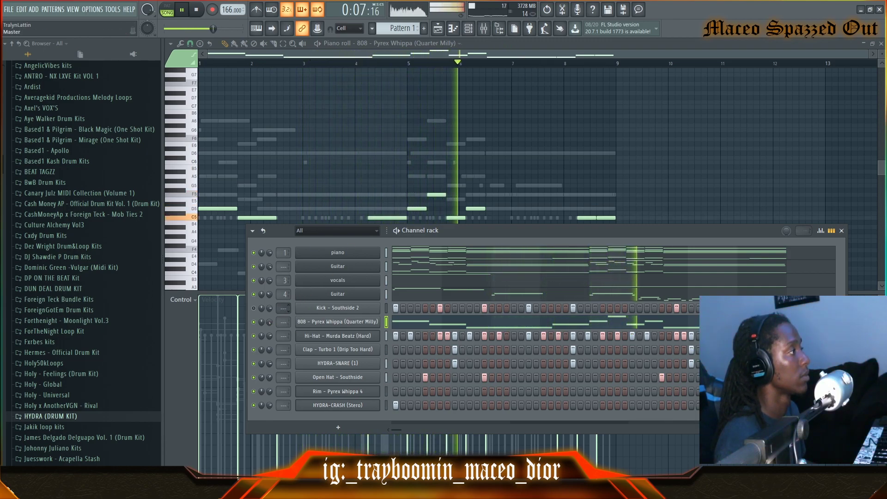
pyautogui.moveTo(283, 322); pyautogui.dragTo(284, 310)
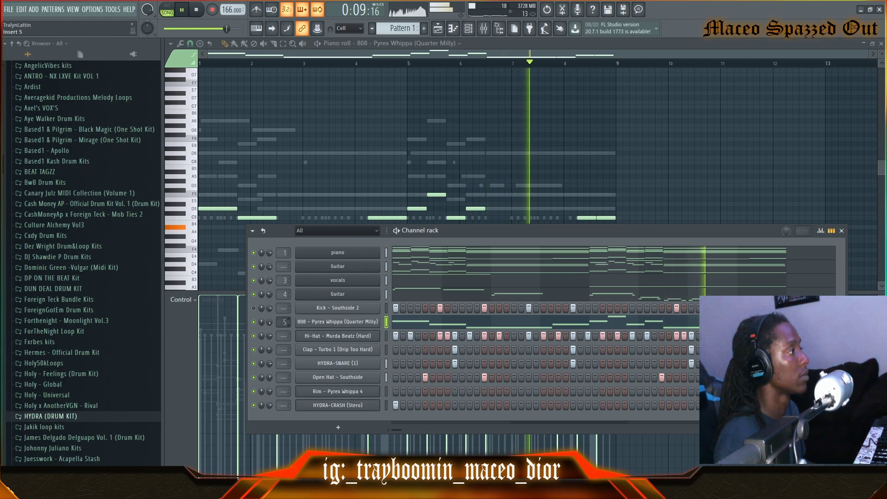
# Step: Lower the Insert 5 fader slightly and load Fruity soft clipper in the Master track's first effect slot
pyautogui.click(483, 29)
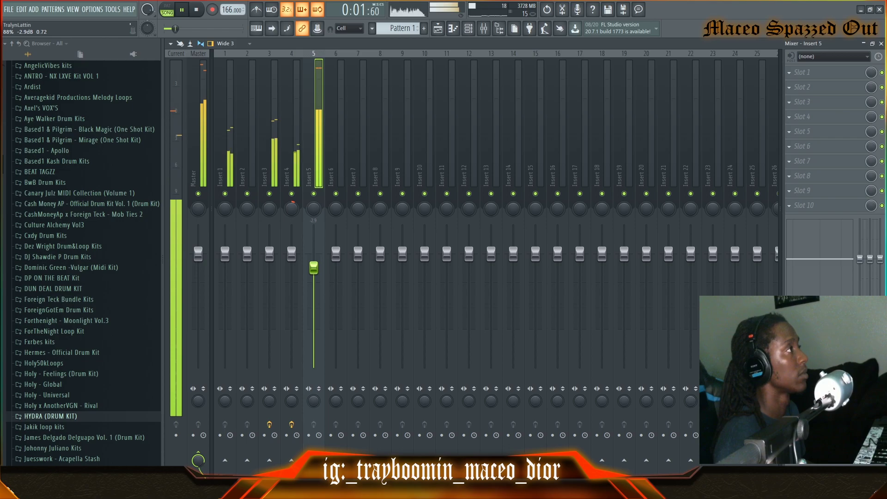
pyautogui.click(206, 176)
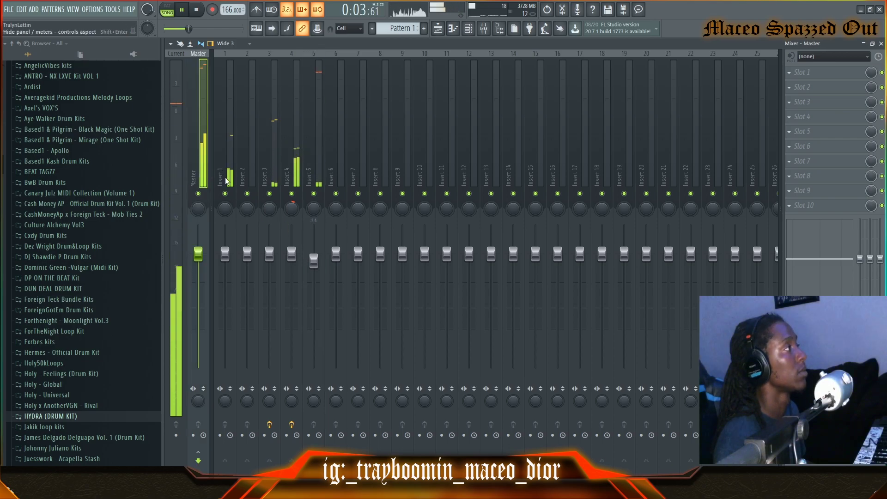
pyautogui.click(804, 75)
pyautogui.click(589, 144)
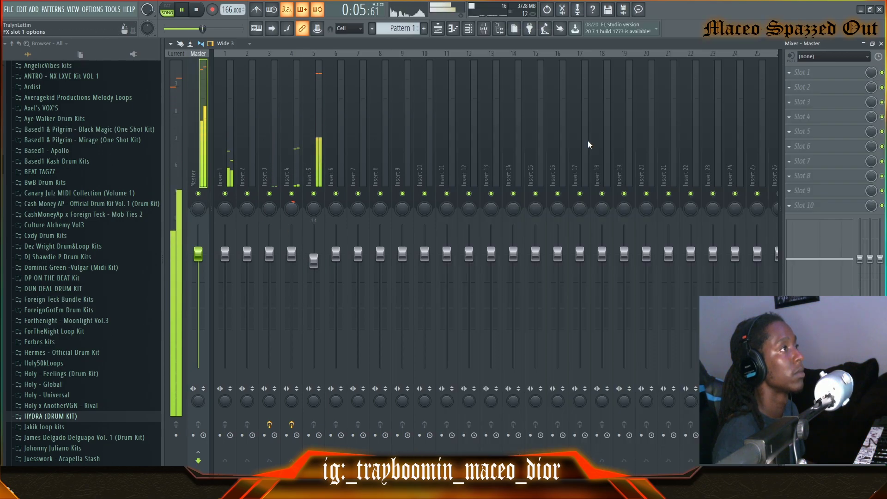
pyautogui.moveTo(513, 158); pyautogui.dragTo(588, 141)
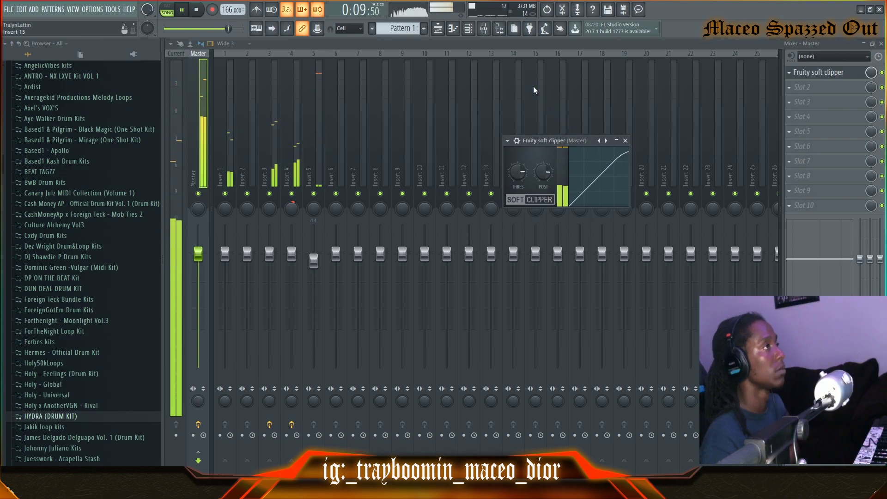
# Step: Return to the channel rack and mute the vocals channel
pyautogui.press('F6')
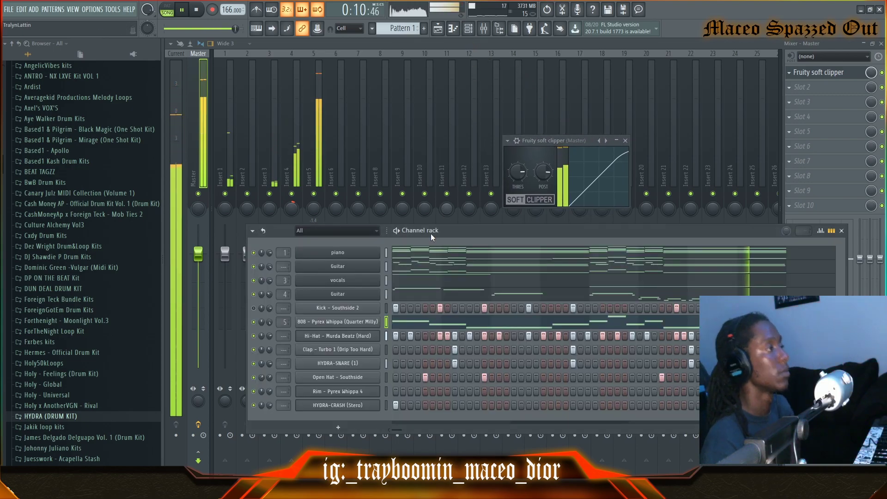
pyautogui.click(253, 281)
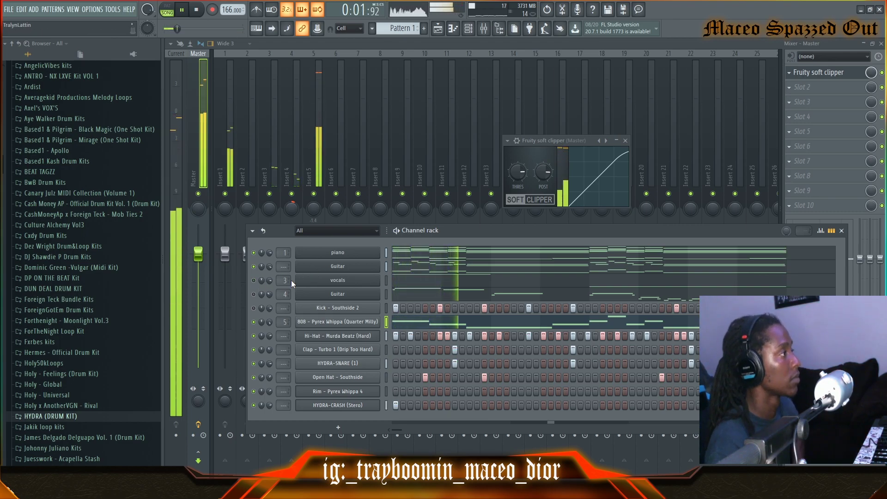